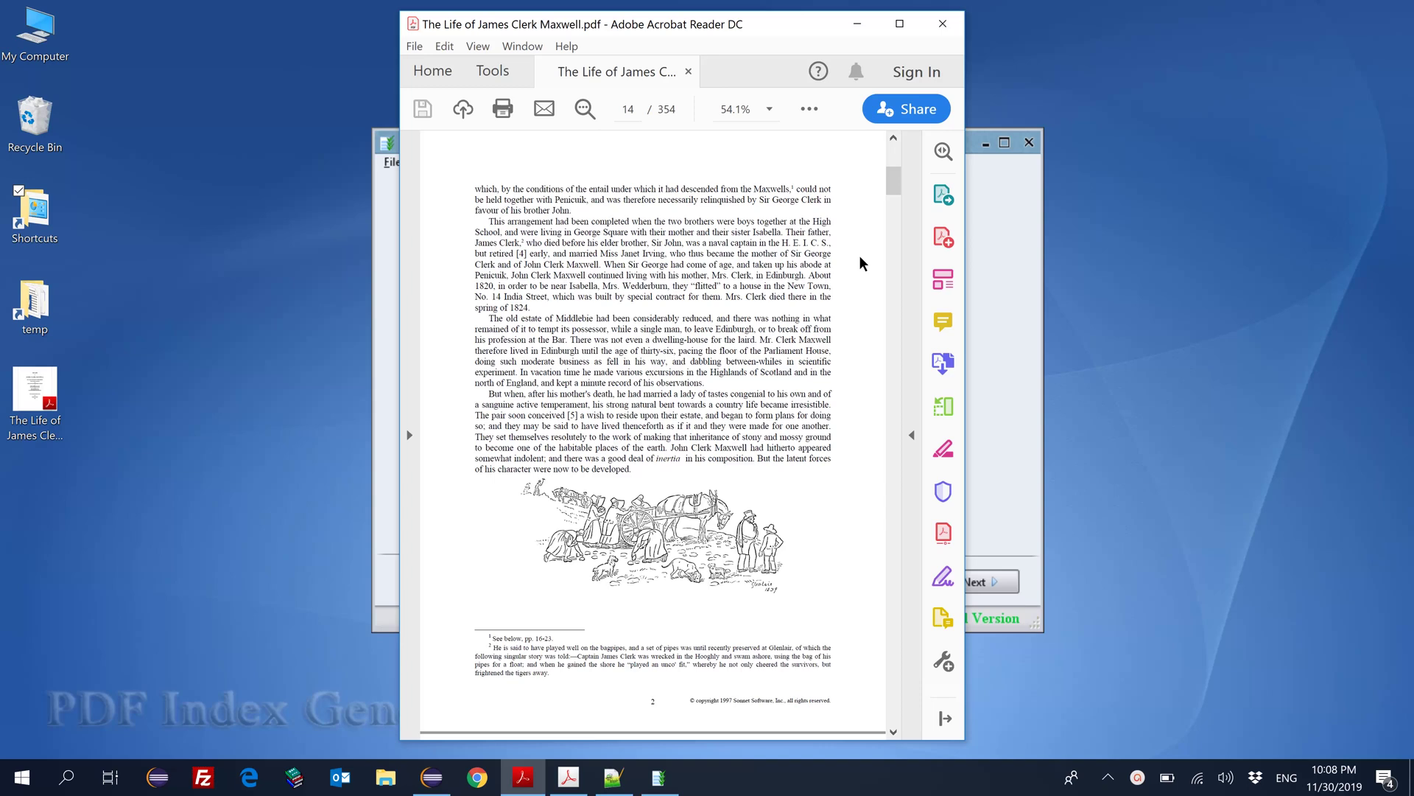
On page 14, select a footnote line, a body-text passage and the second footnote's text
drag(661, 663, 753, 664)
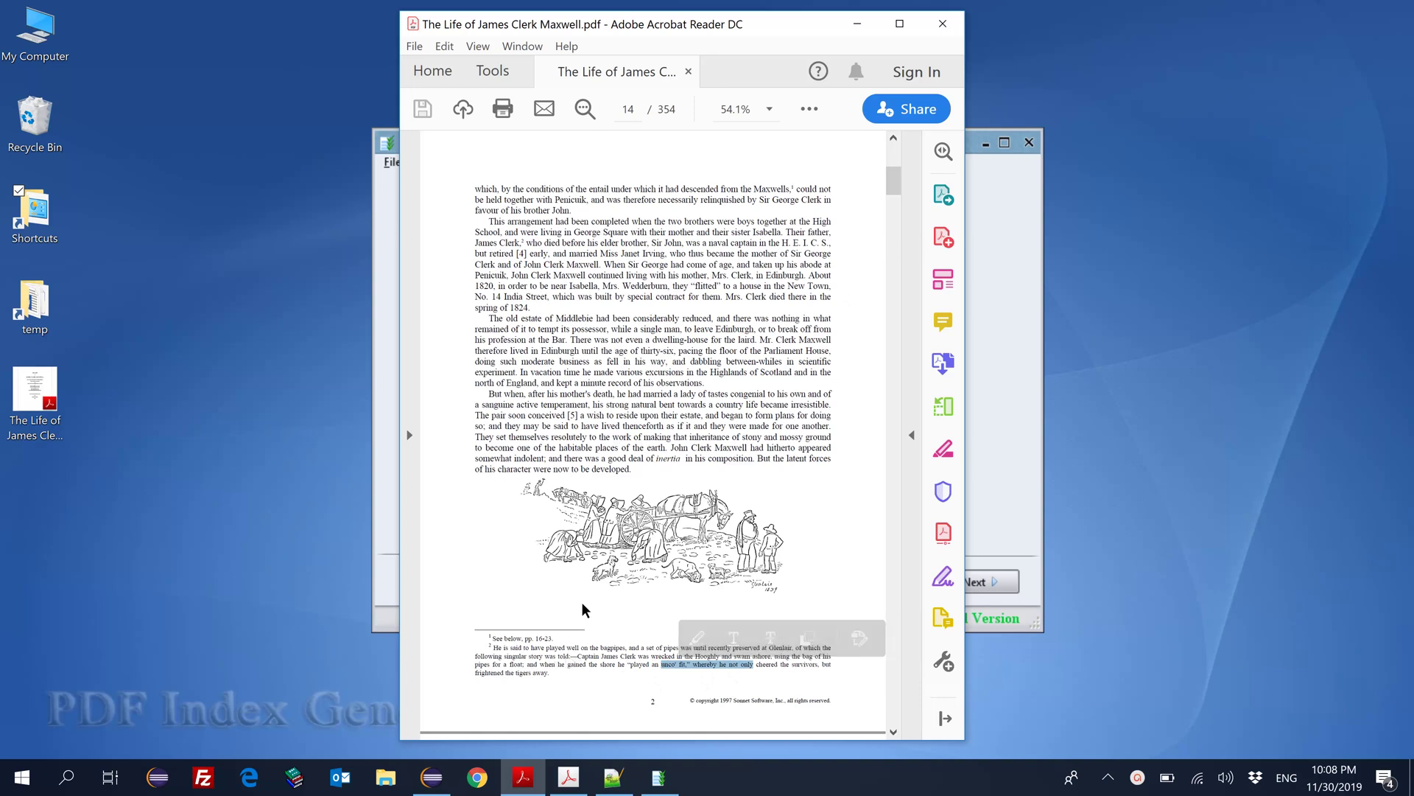
mouse_move(588, 243)
mouse_down()
mouse_move(643, 319)
mouse_move(641, 391)
mouse_up()
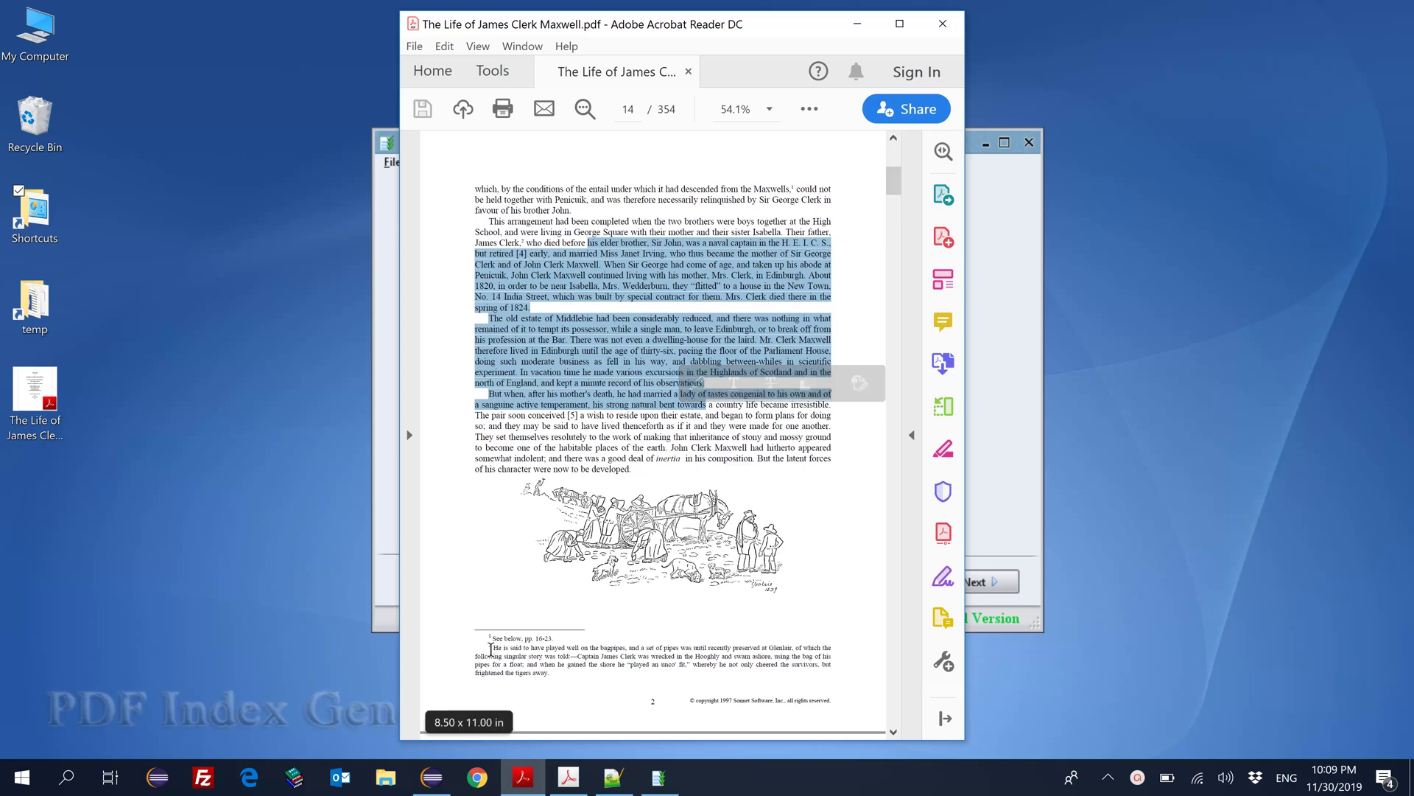
drag(492, 647, 606, 665)
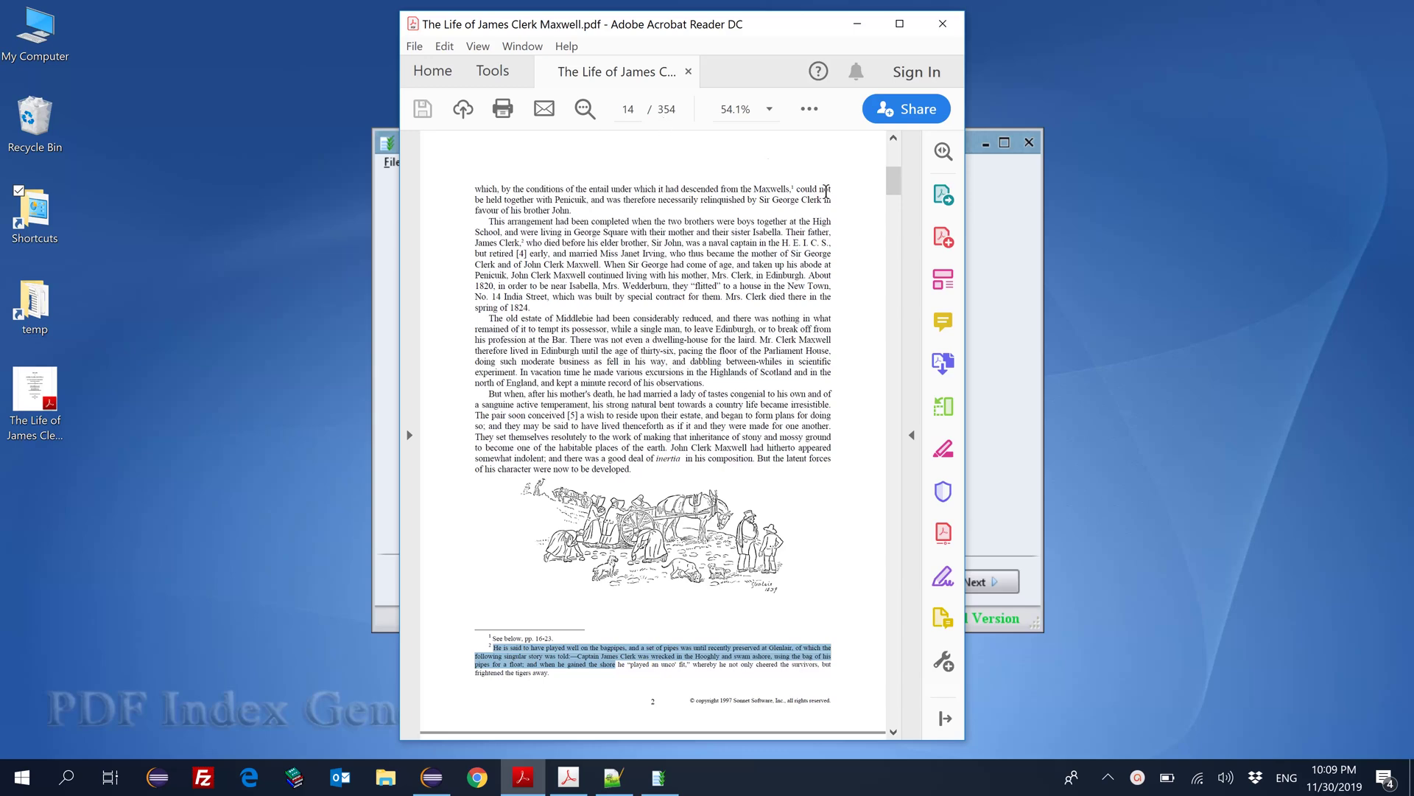
Scroll up to the title page and select the title JAMES CLERK MAXWELL
drag(893, 179, 896, 153)
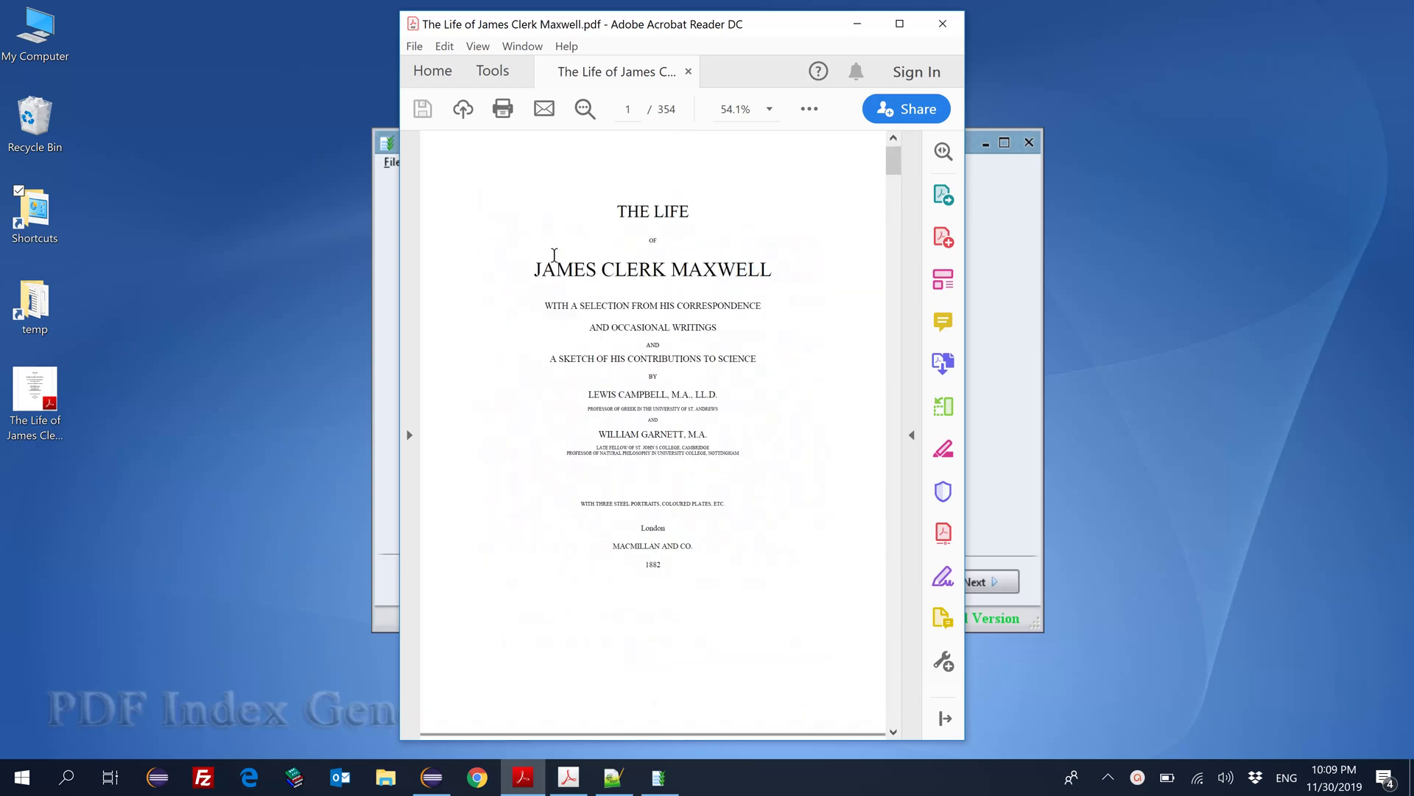
click(525, 267)
drag(534, 269, 774, 271)
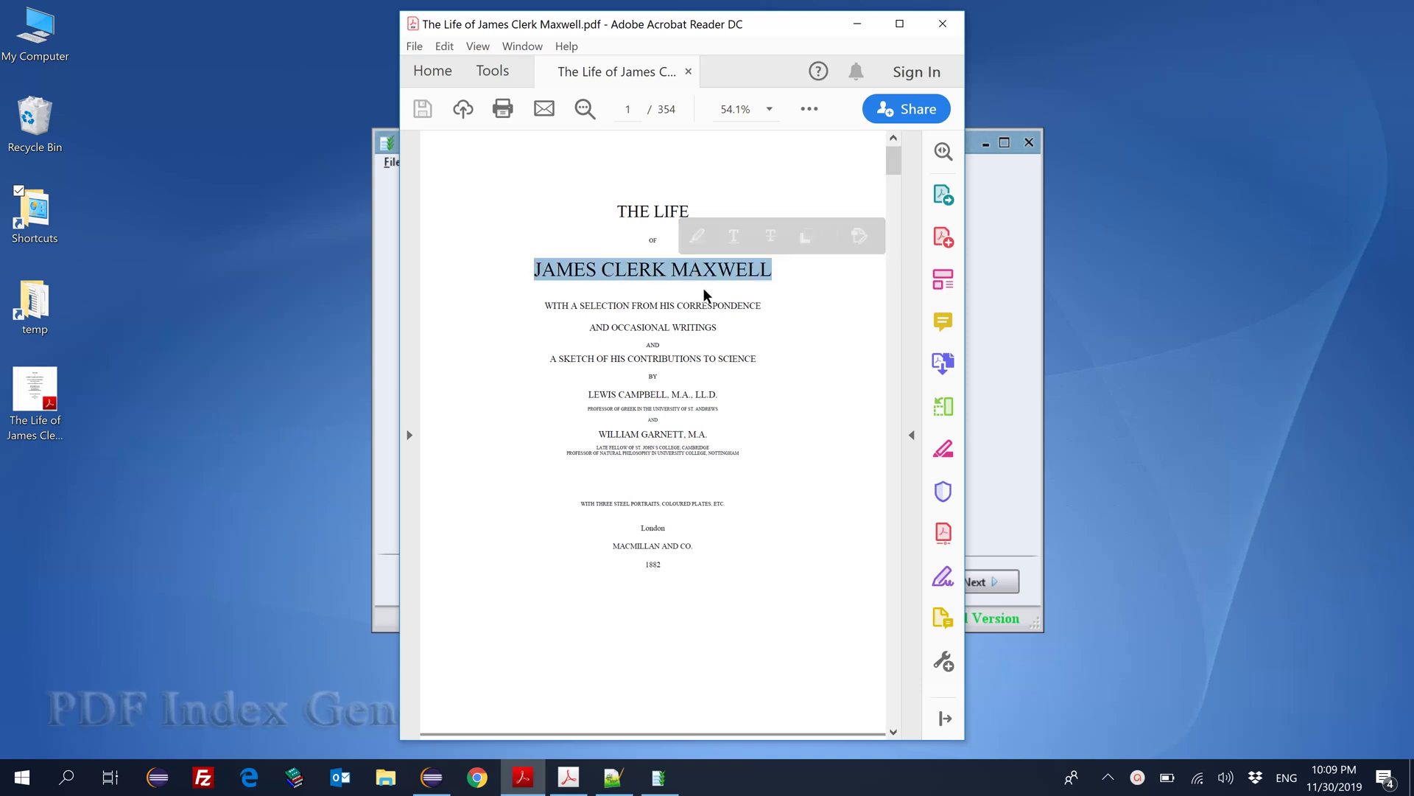
Search the book for 'James Clerk Maxwell', step through several matches, then minimize Acrobat Reader
click(803, 291)
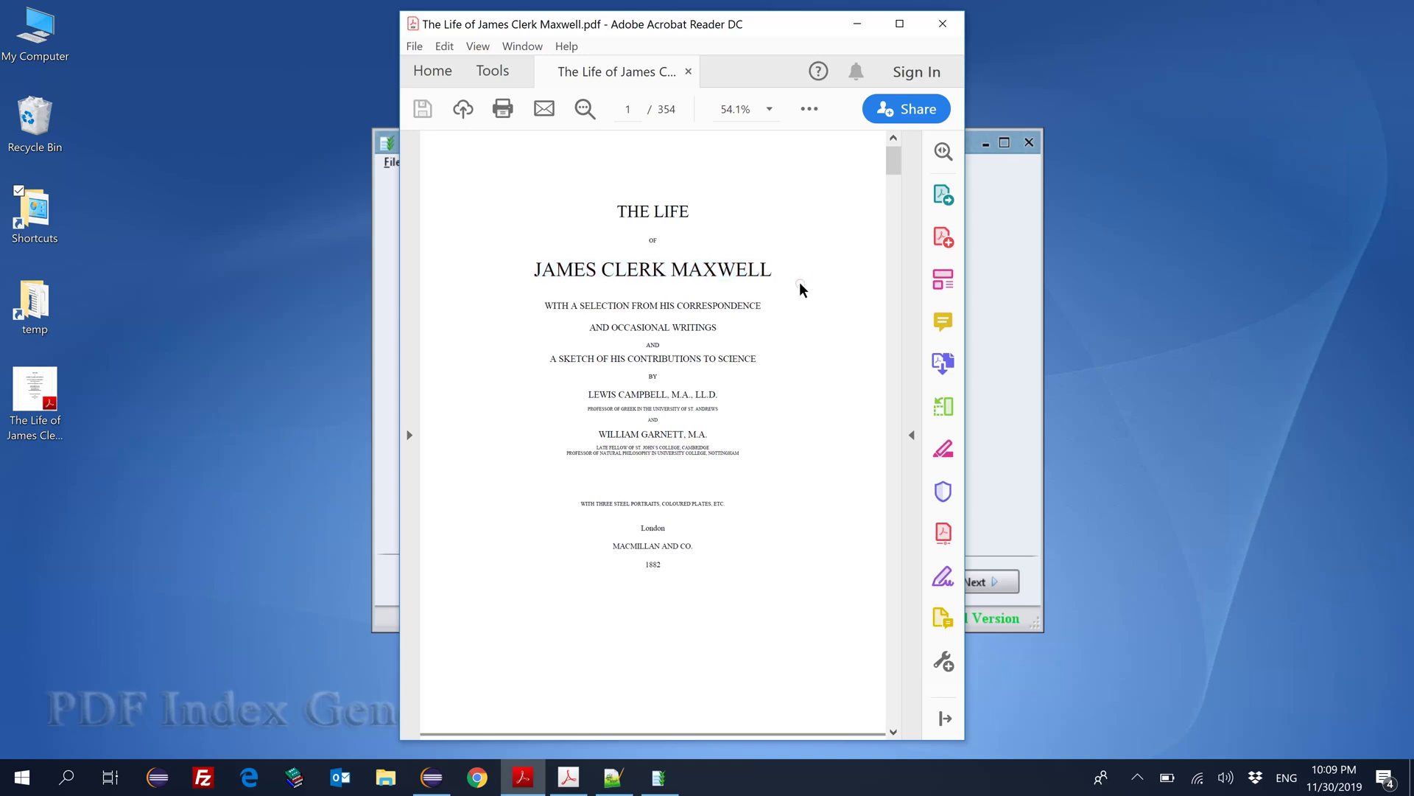
key(ctrl+f)
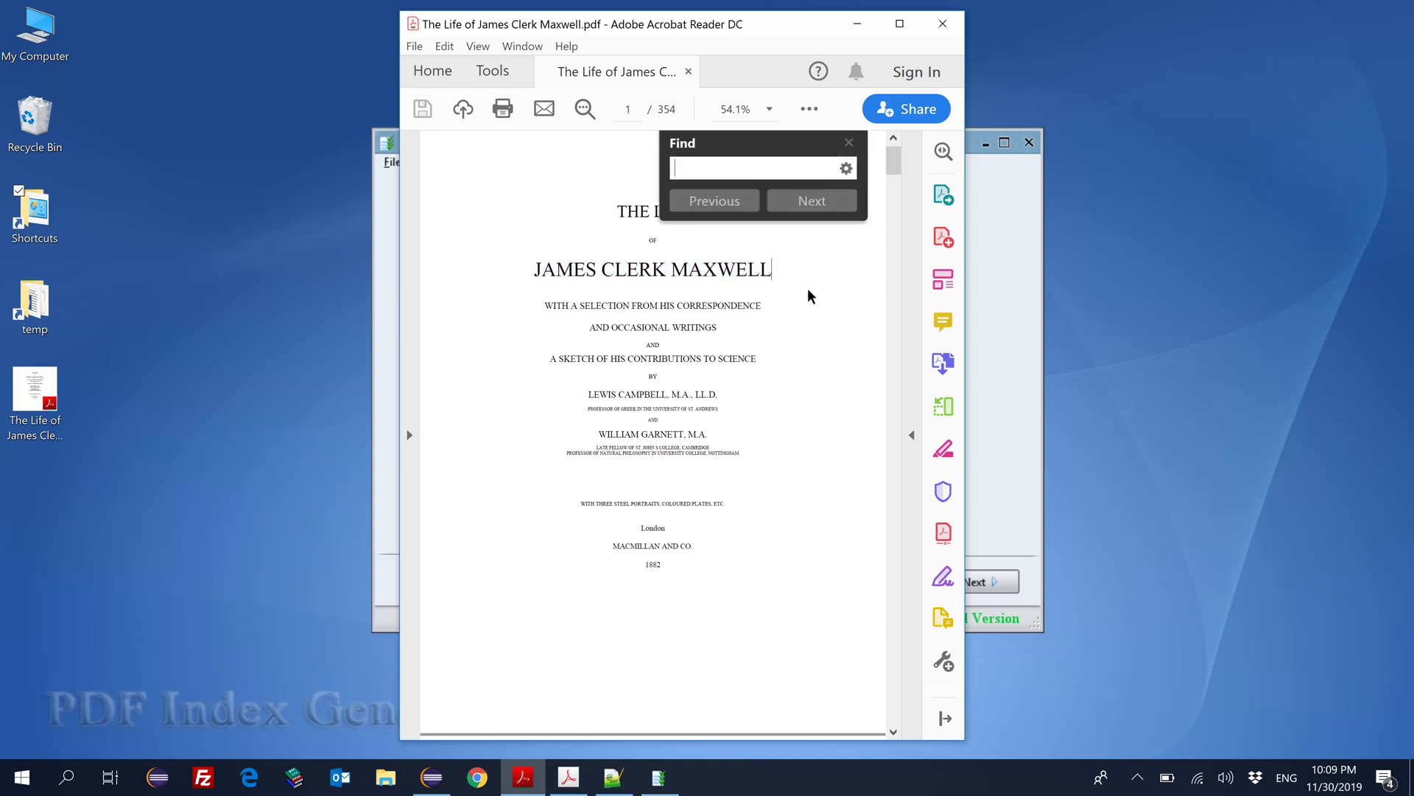
text(James Clerk Maxwell)
key(Return)
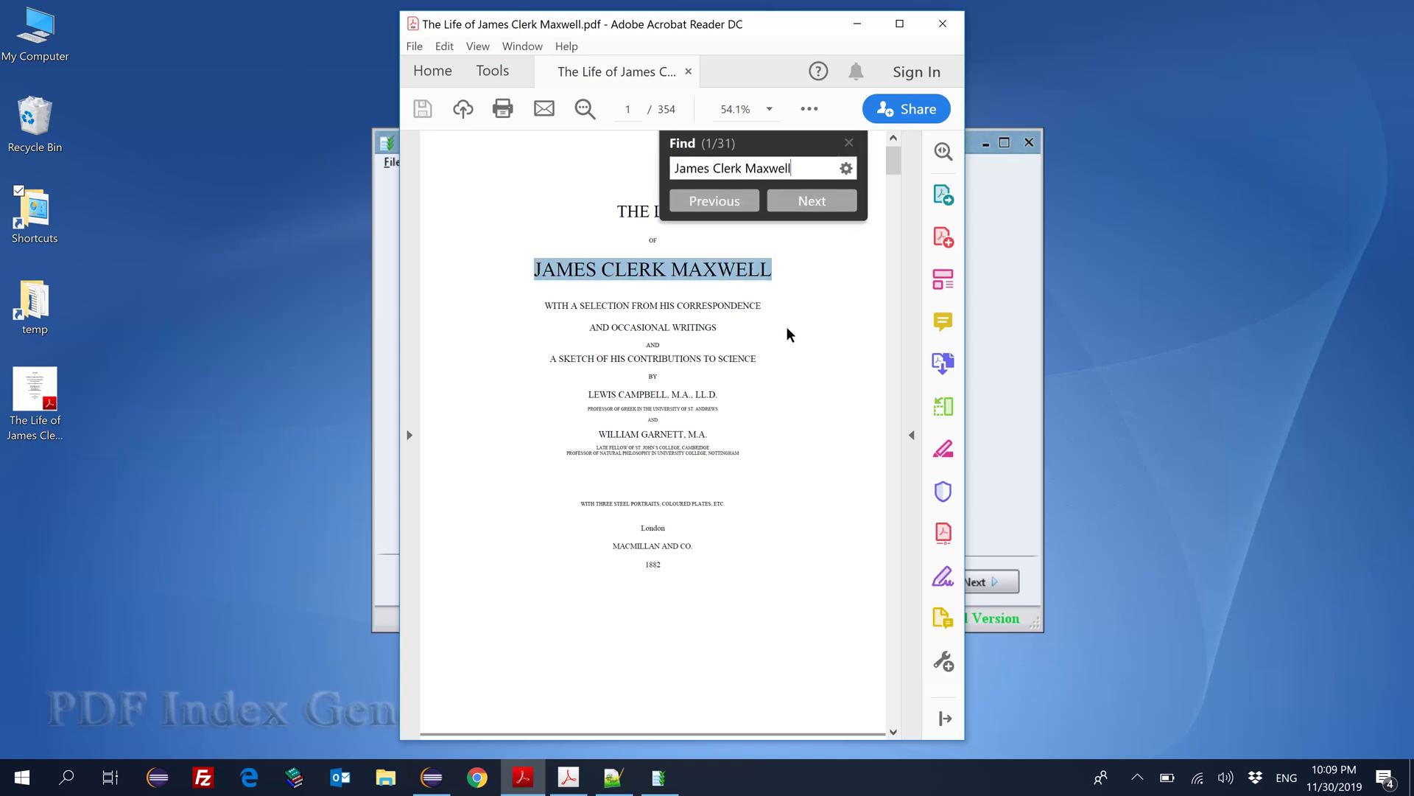
key(Return)
key(Return)
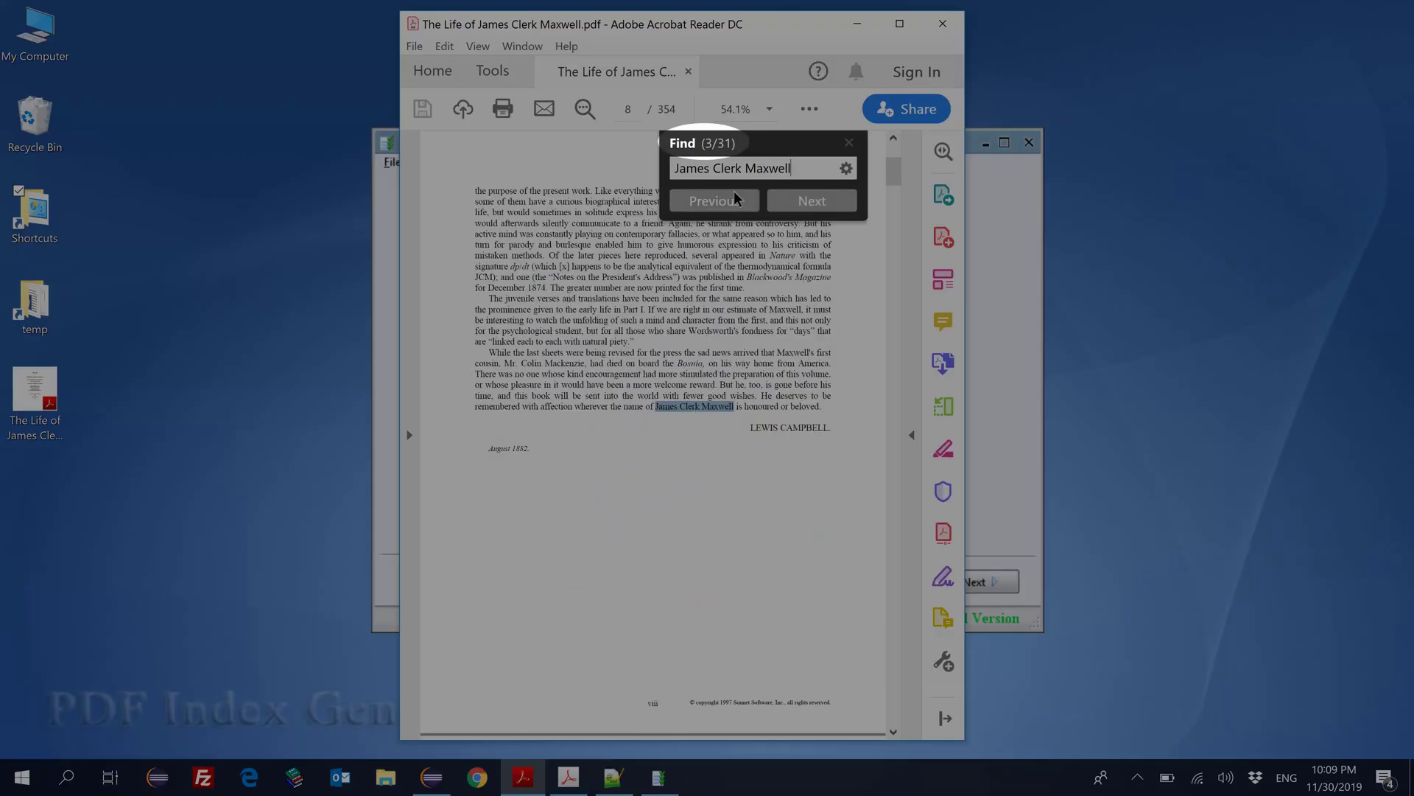
key(Return)
key(Return)
key(Return)
key(Return)
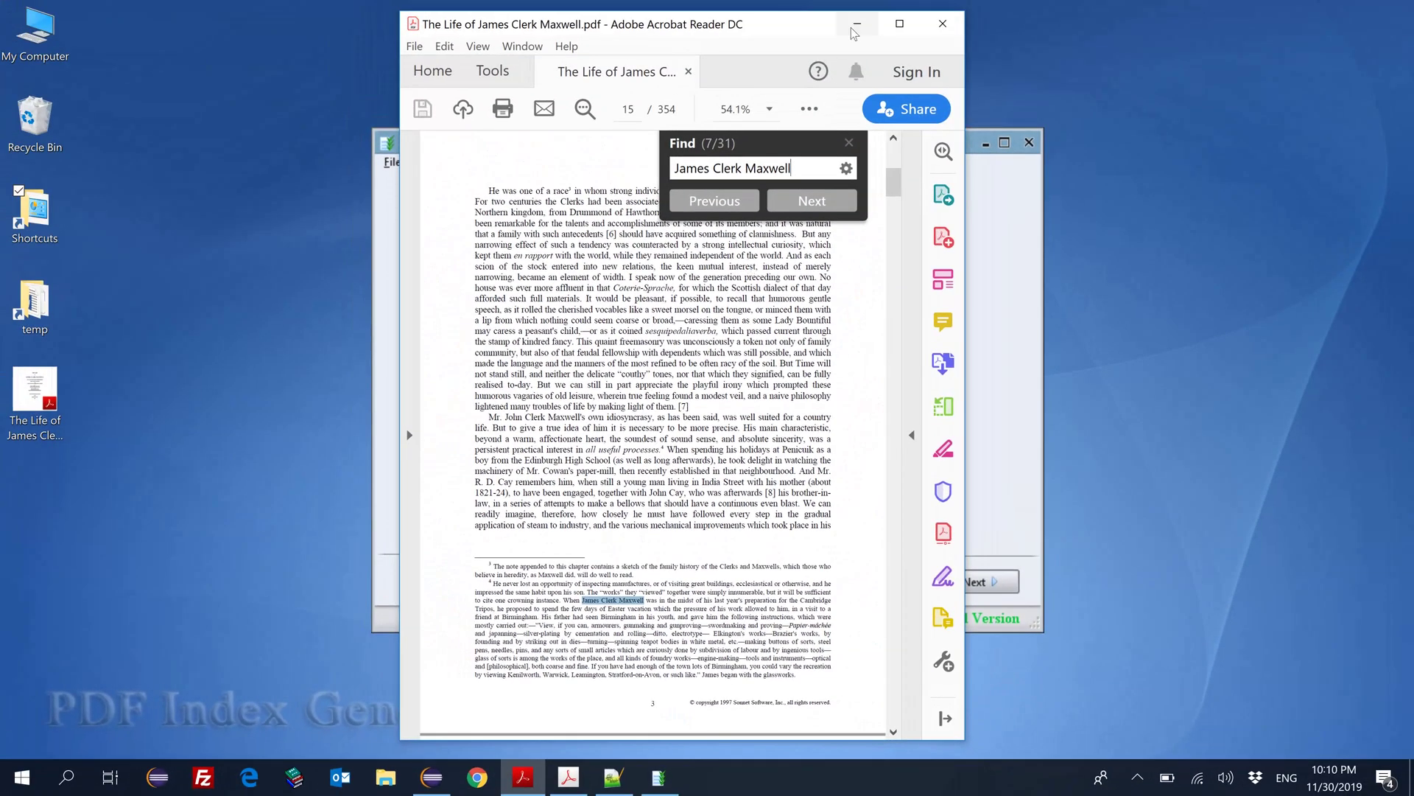
click(855, 32)
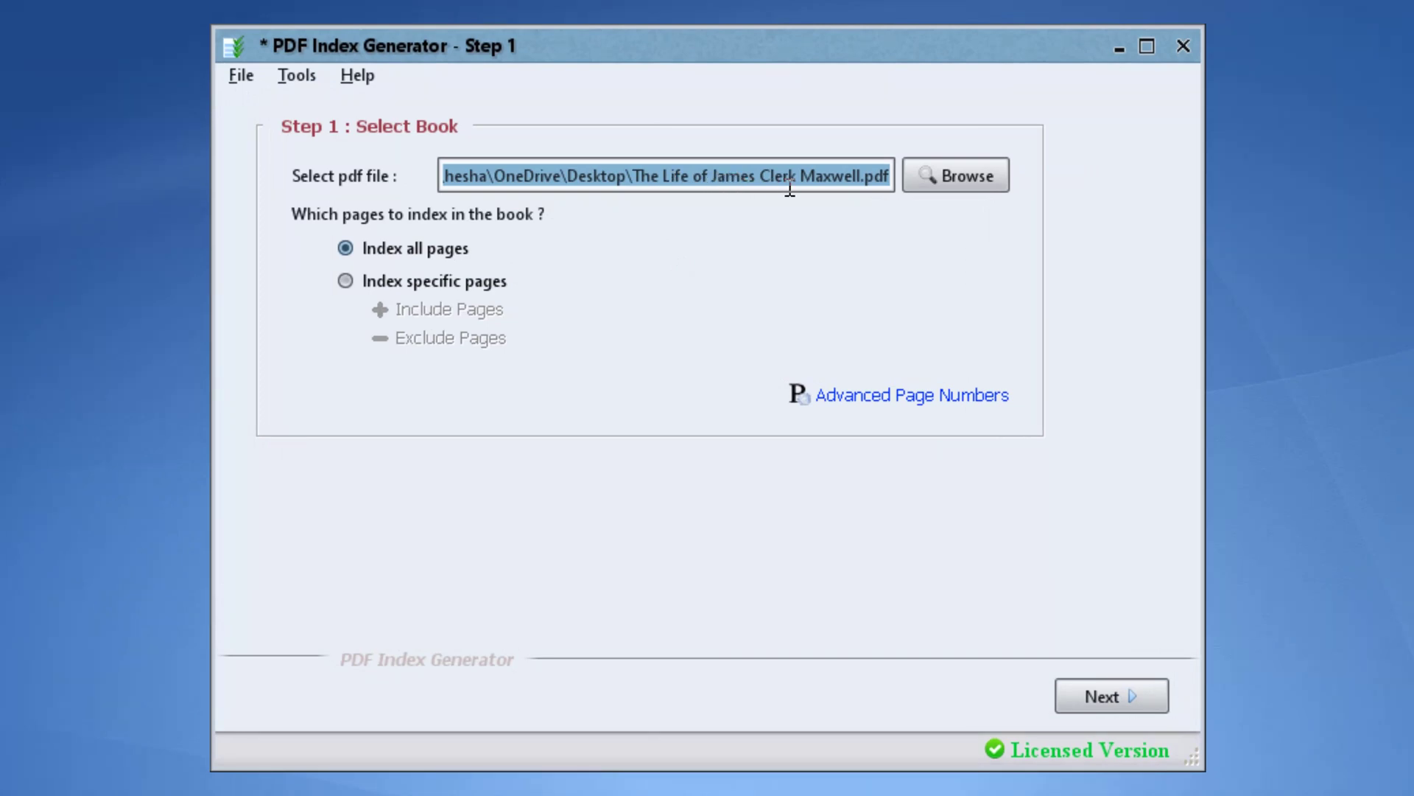
In Settings > Include words, add and save 'Names Category' with the keyword 'James Clerk Maxwell'
click(296, 76)
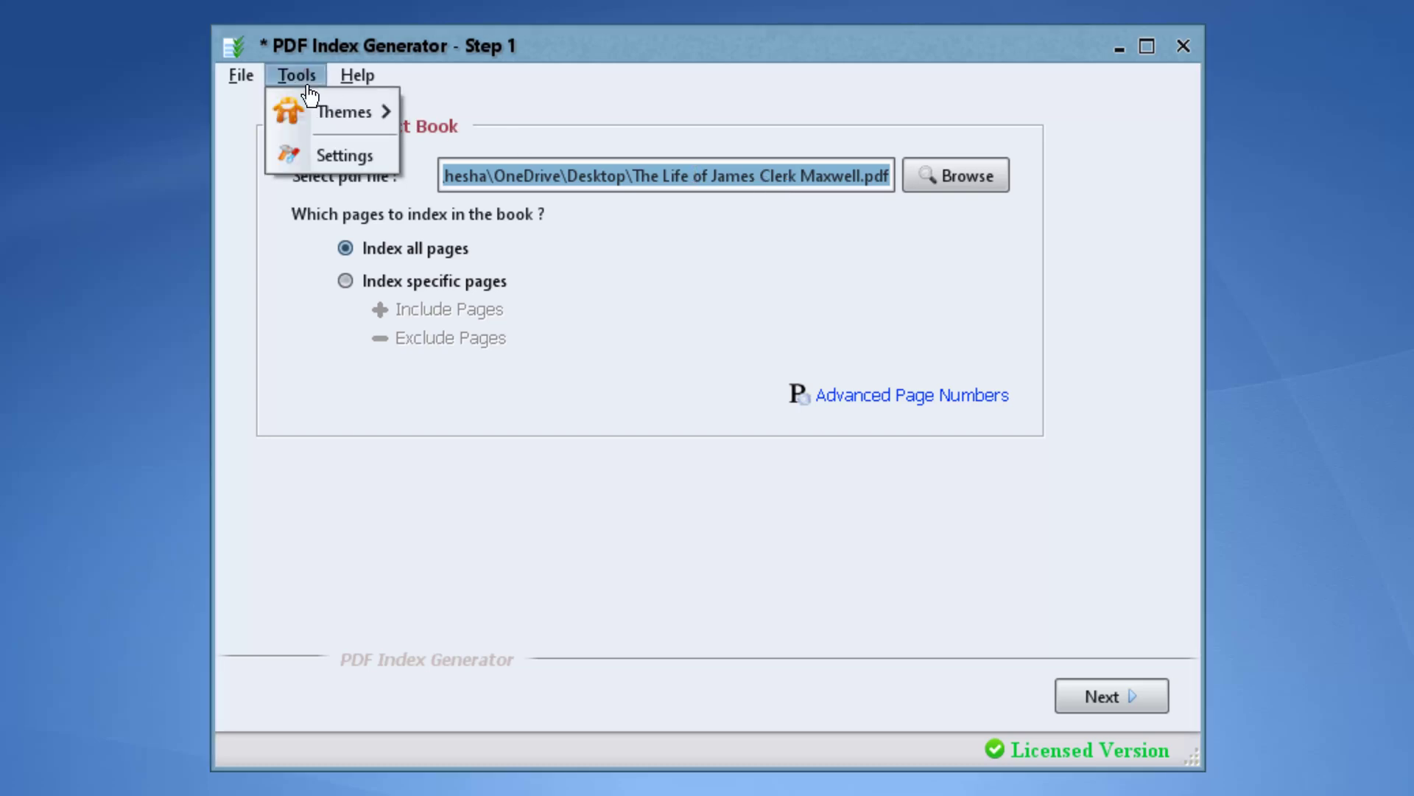
click(367, 151)
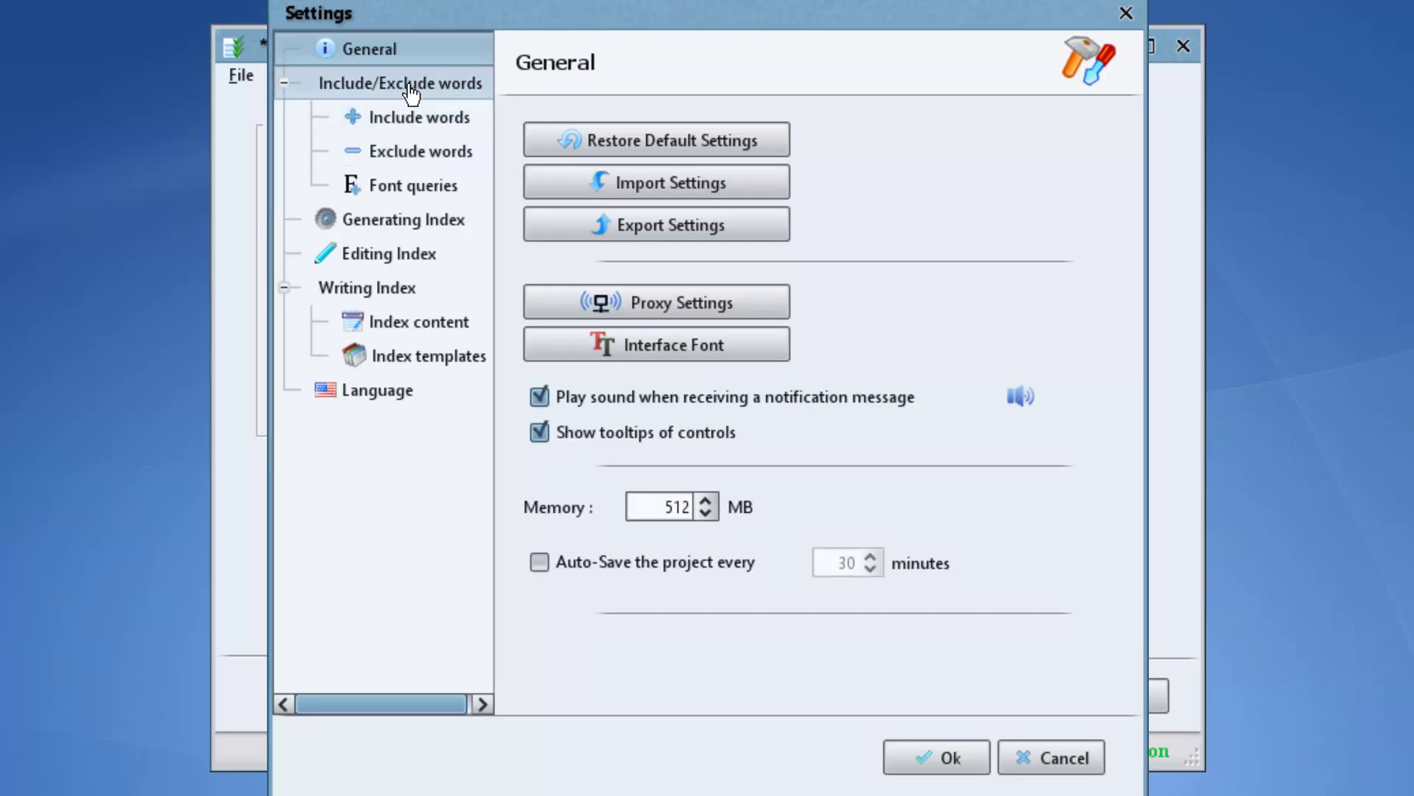
click(428, 127)
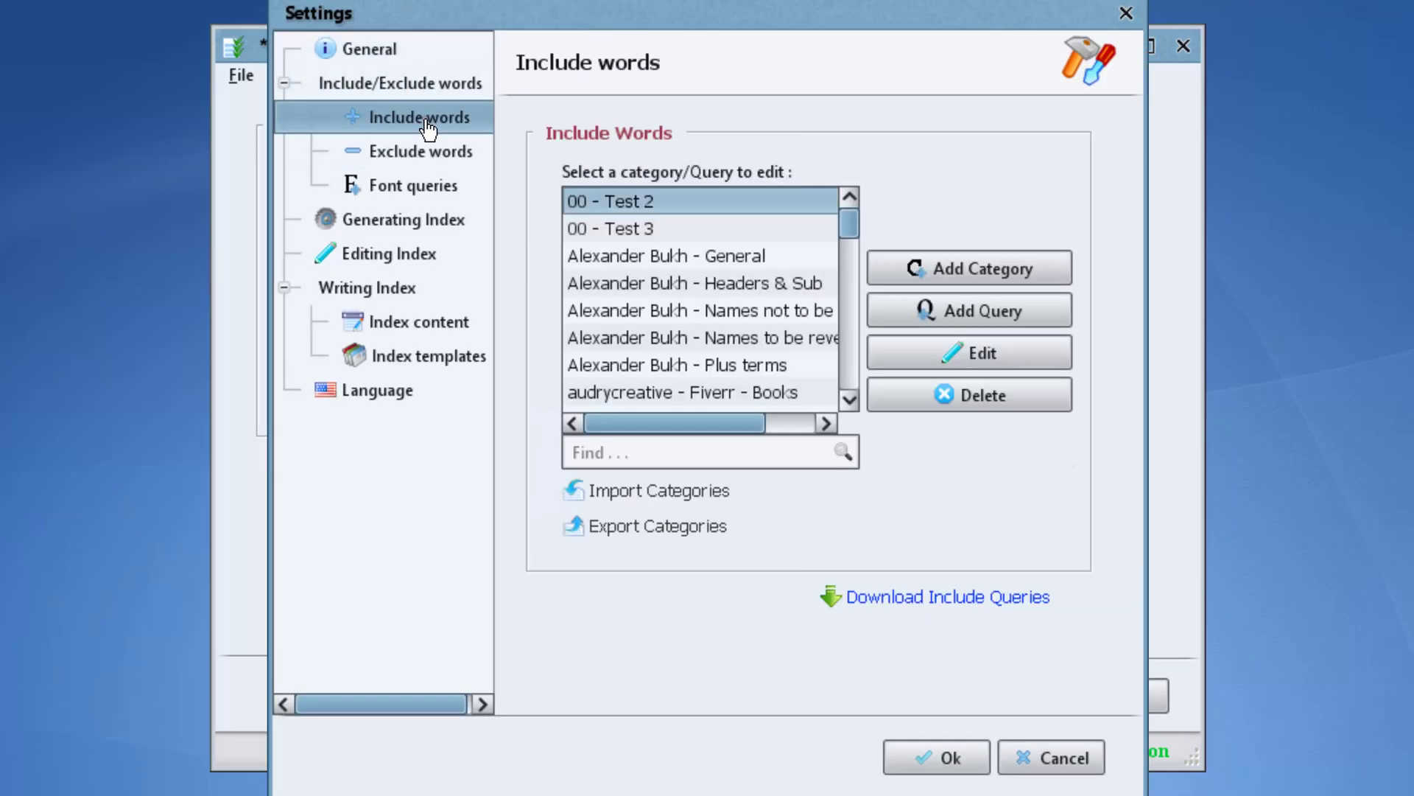
click(973, 268)
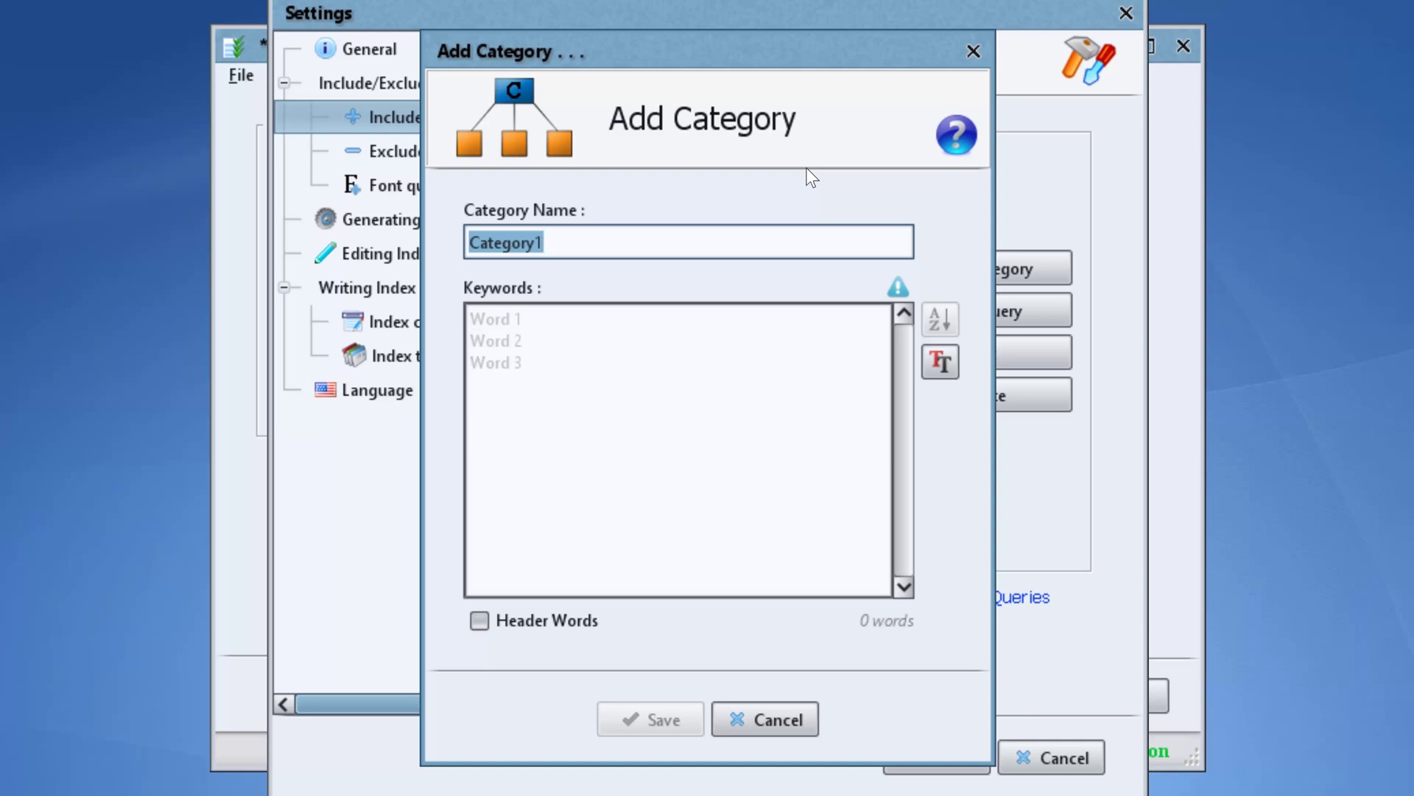
text(Names Category)
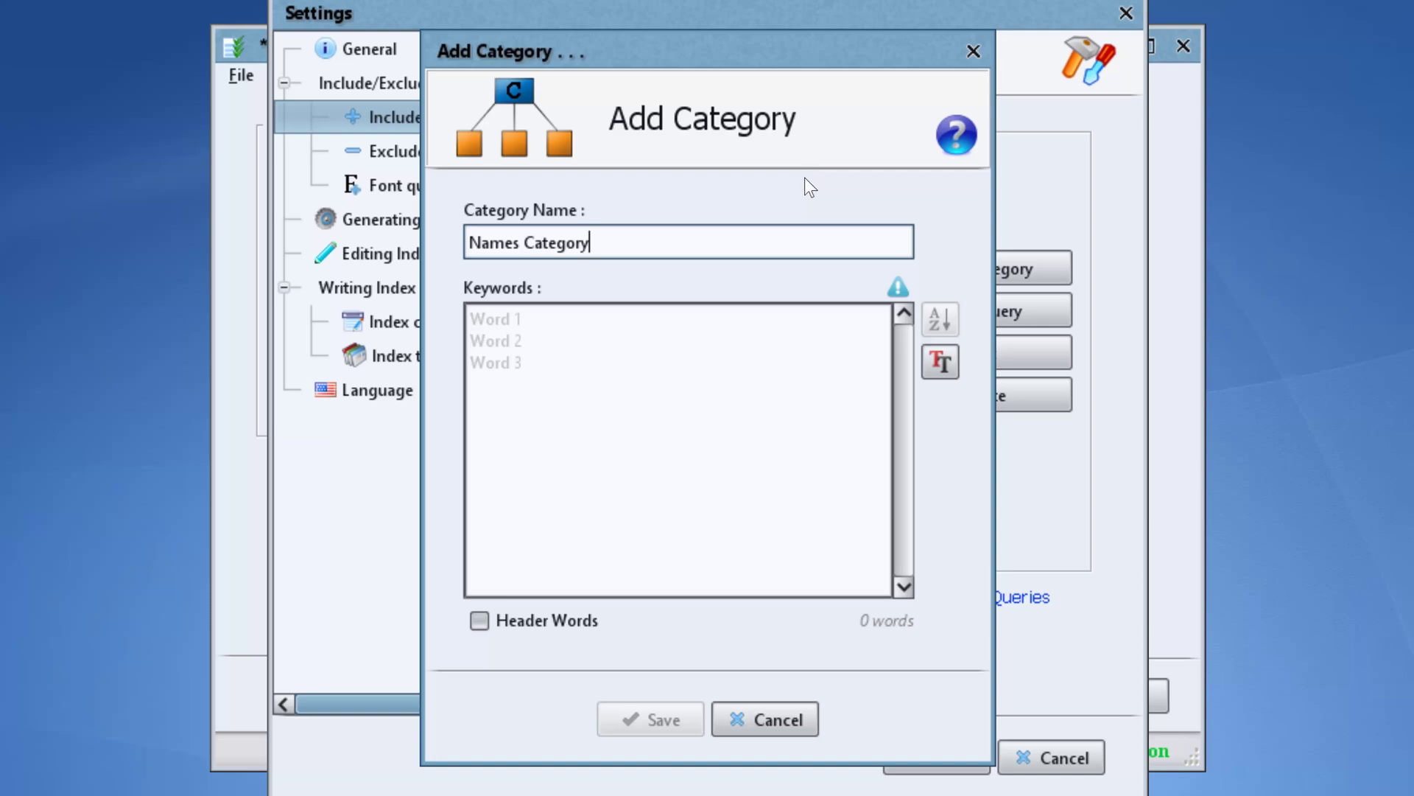
click(750, 353)
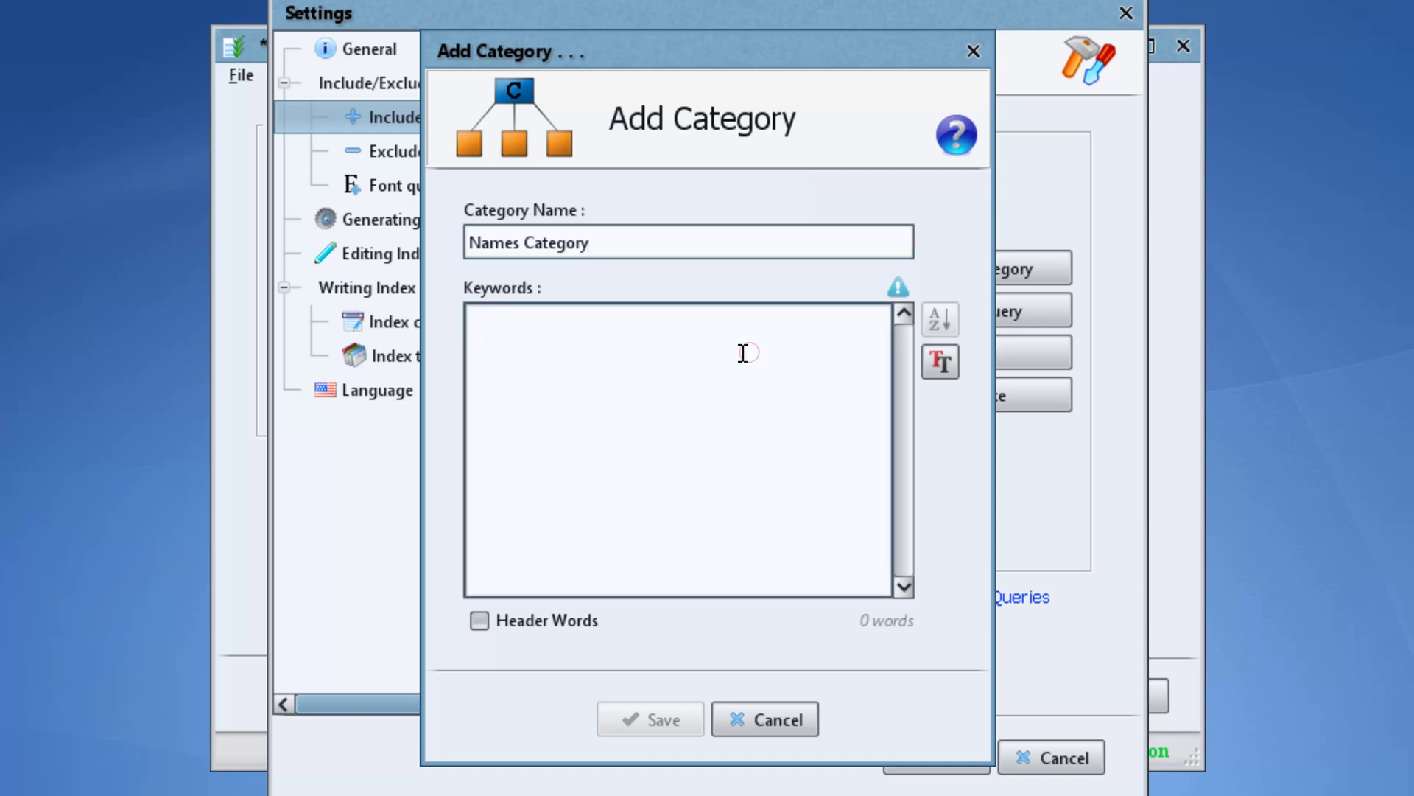
text(James Clerk Maxwell)
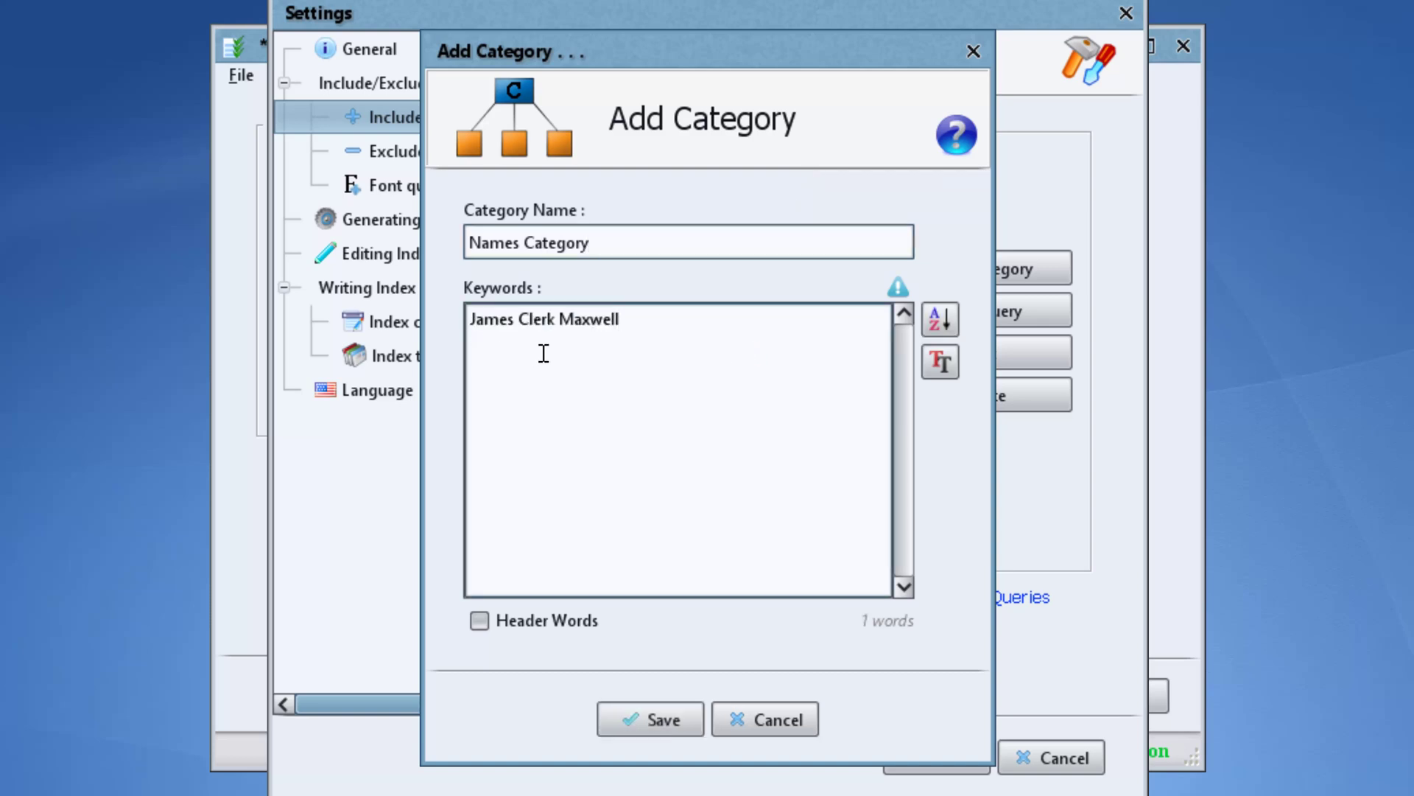
click(670, 720)
click(914, 757)
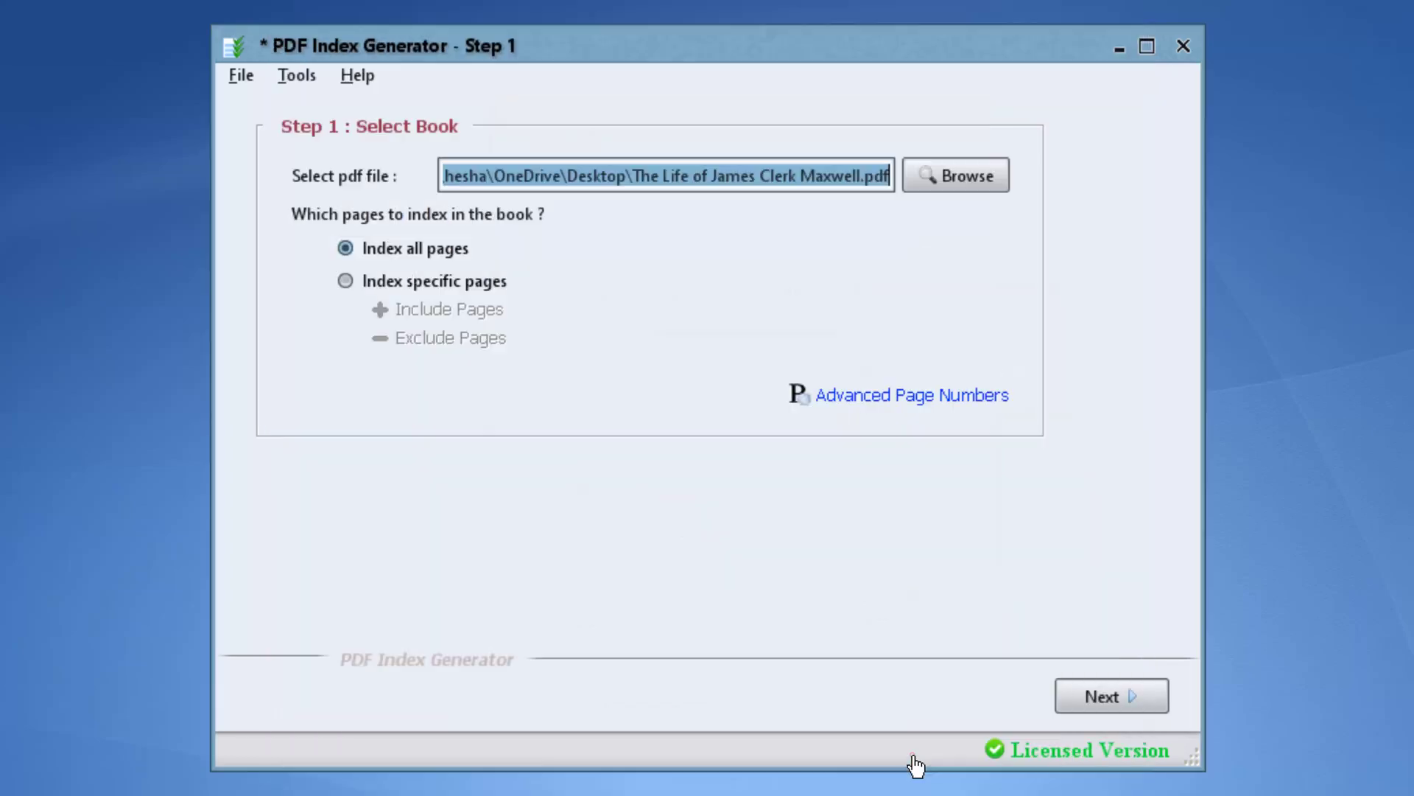
Choose 'Index specific words', tick Names Category with 'Index those words only', and generate the index
click(1110, 707)
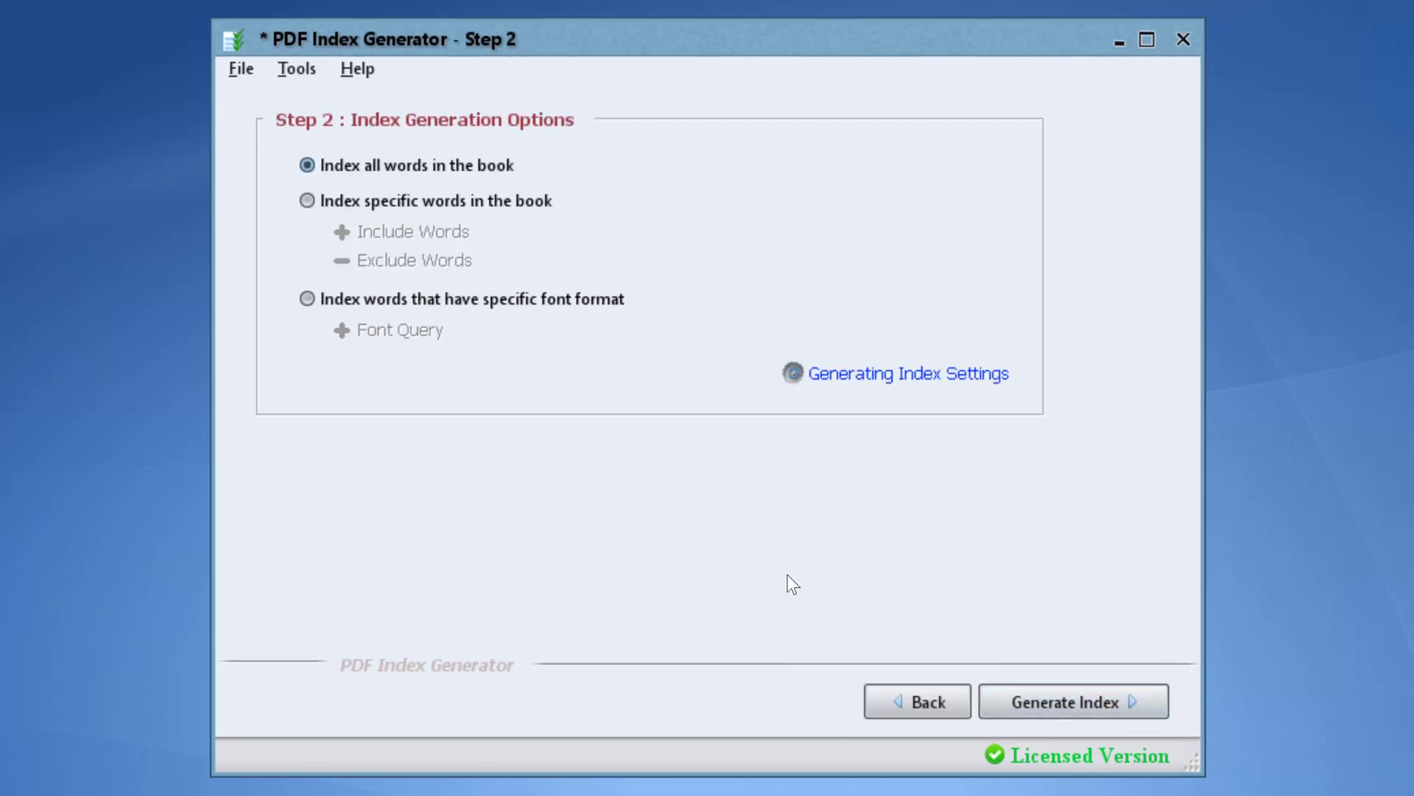
click(496, 211)
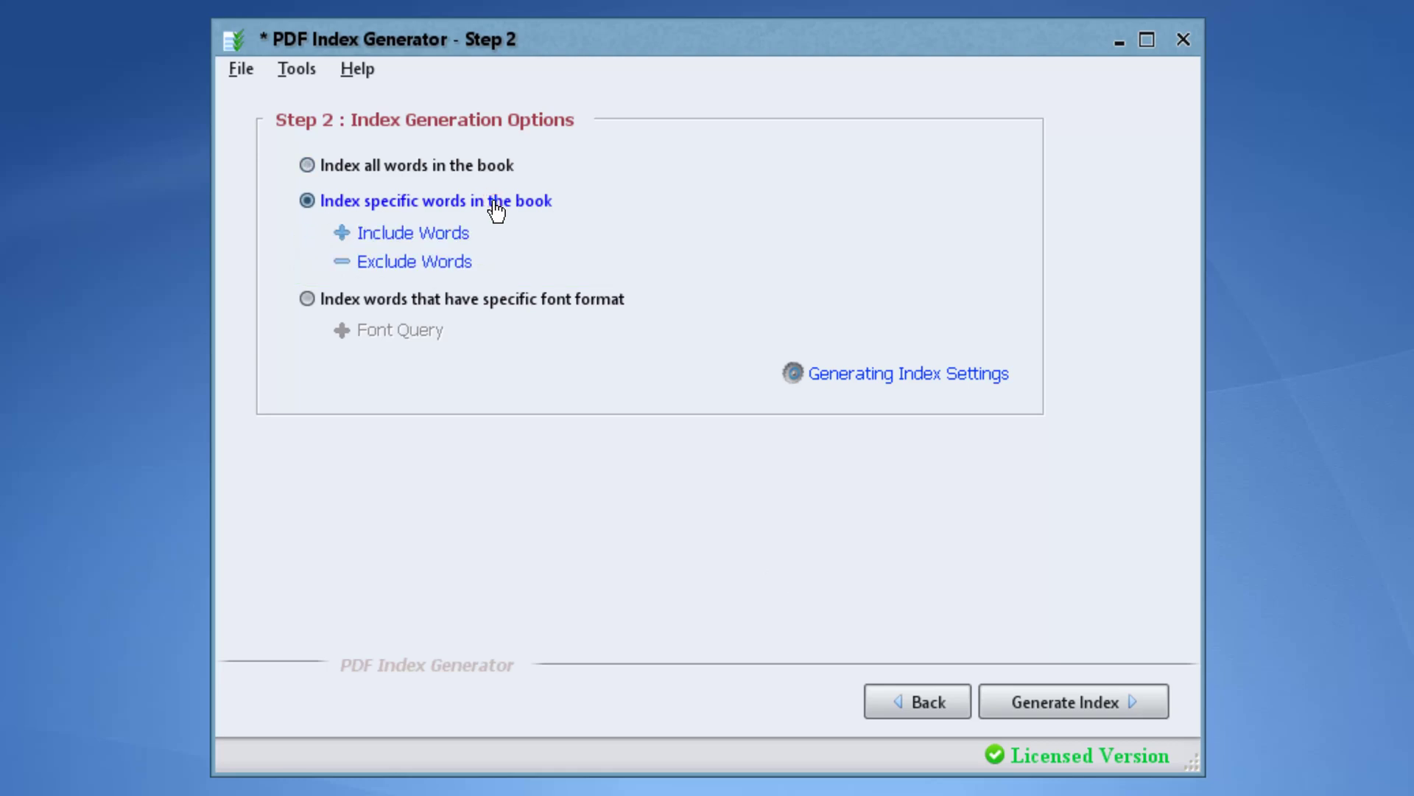
click(450, 237)
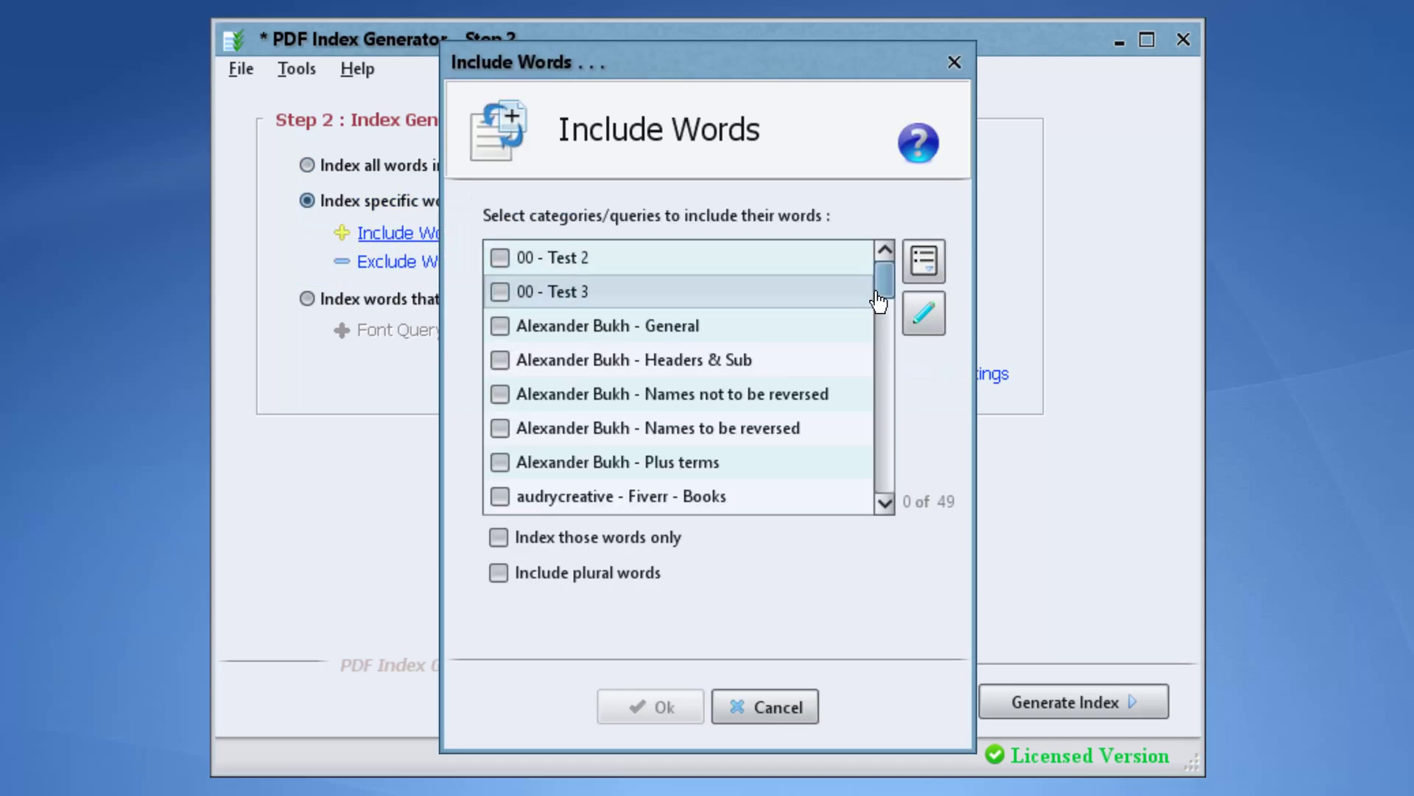
drag(884, 284, 882, 457)
click(602, 390)
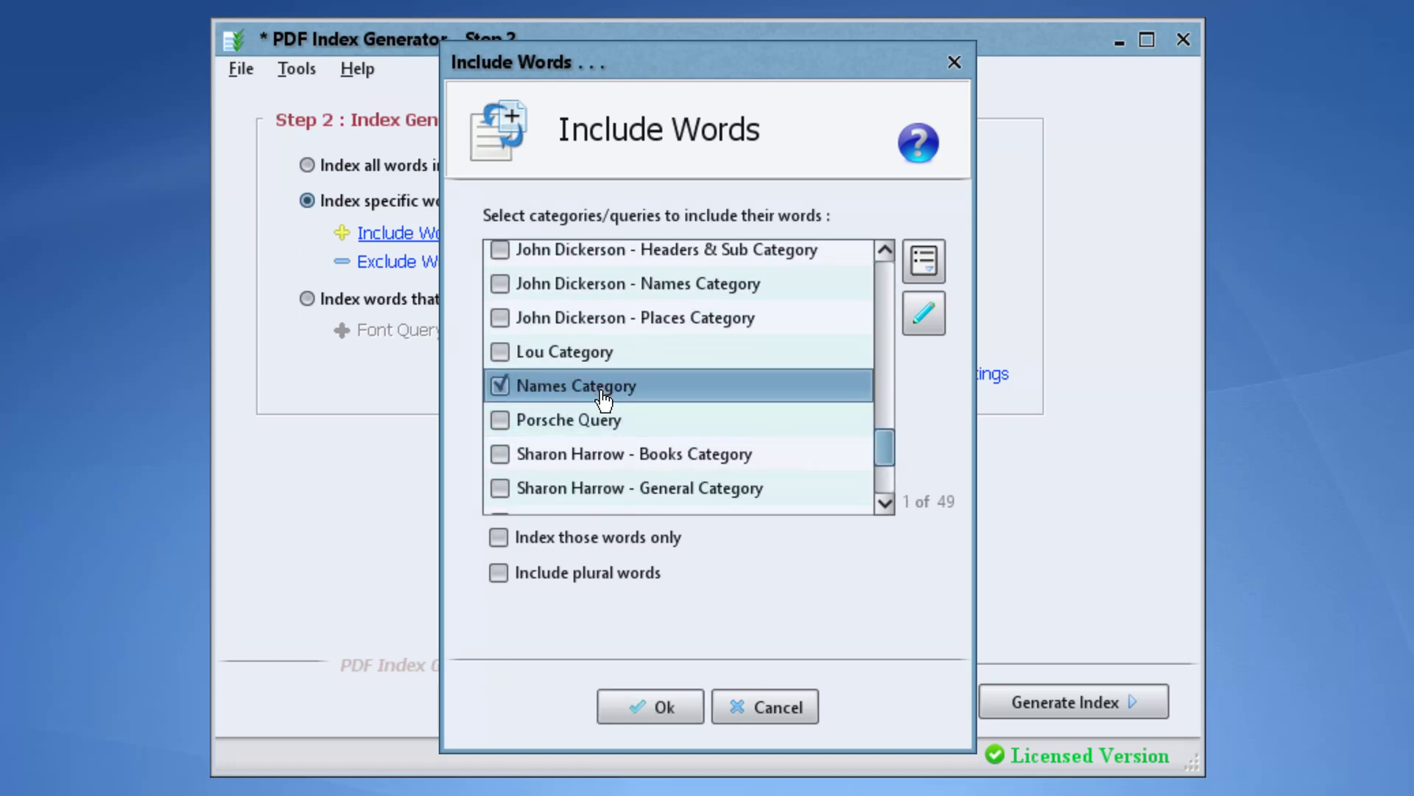
mouse_move(597, 547)
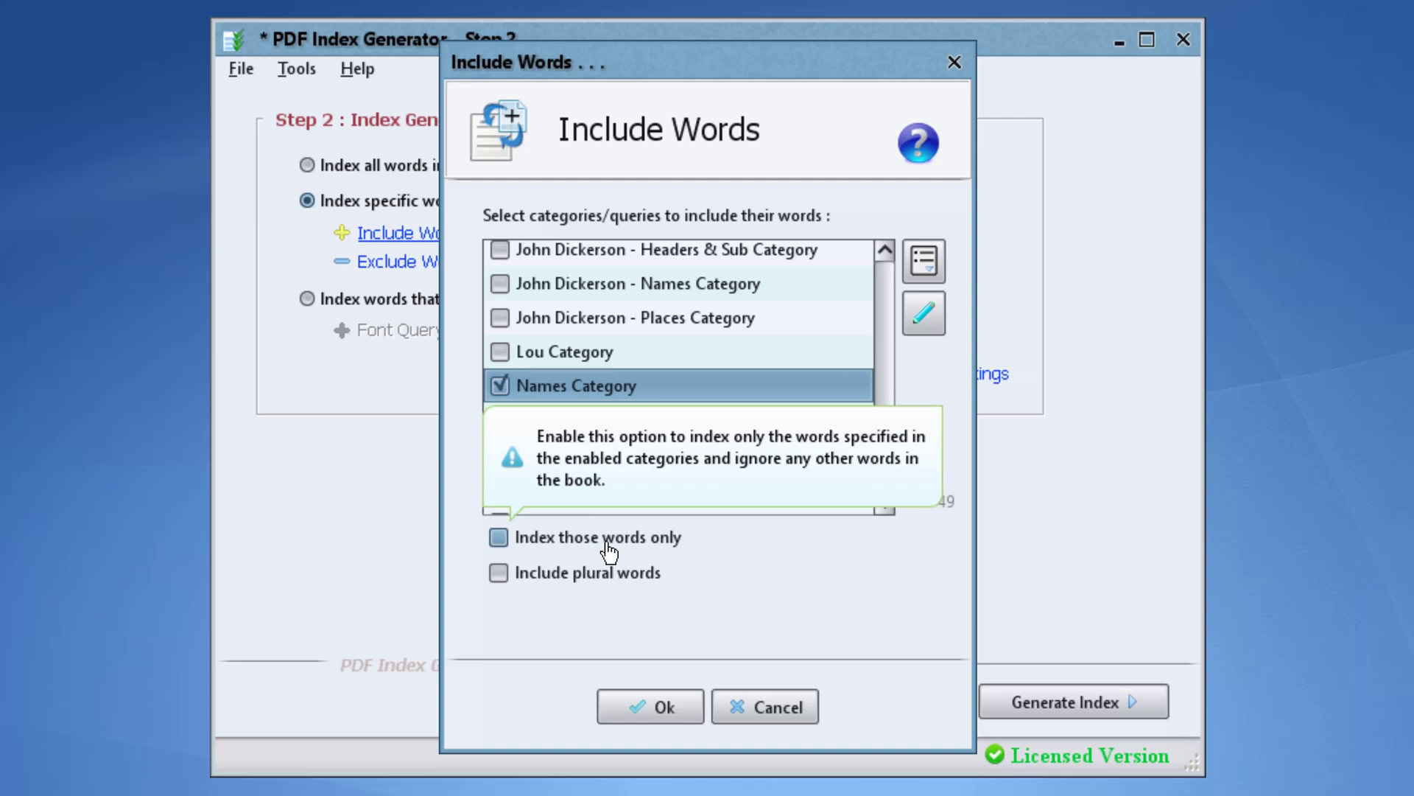
click(612, 547)
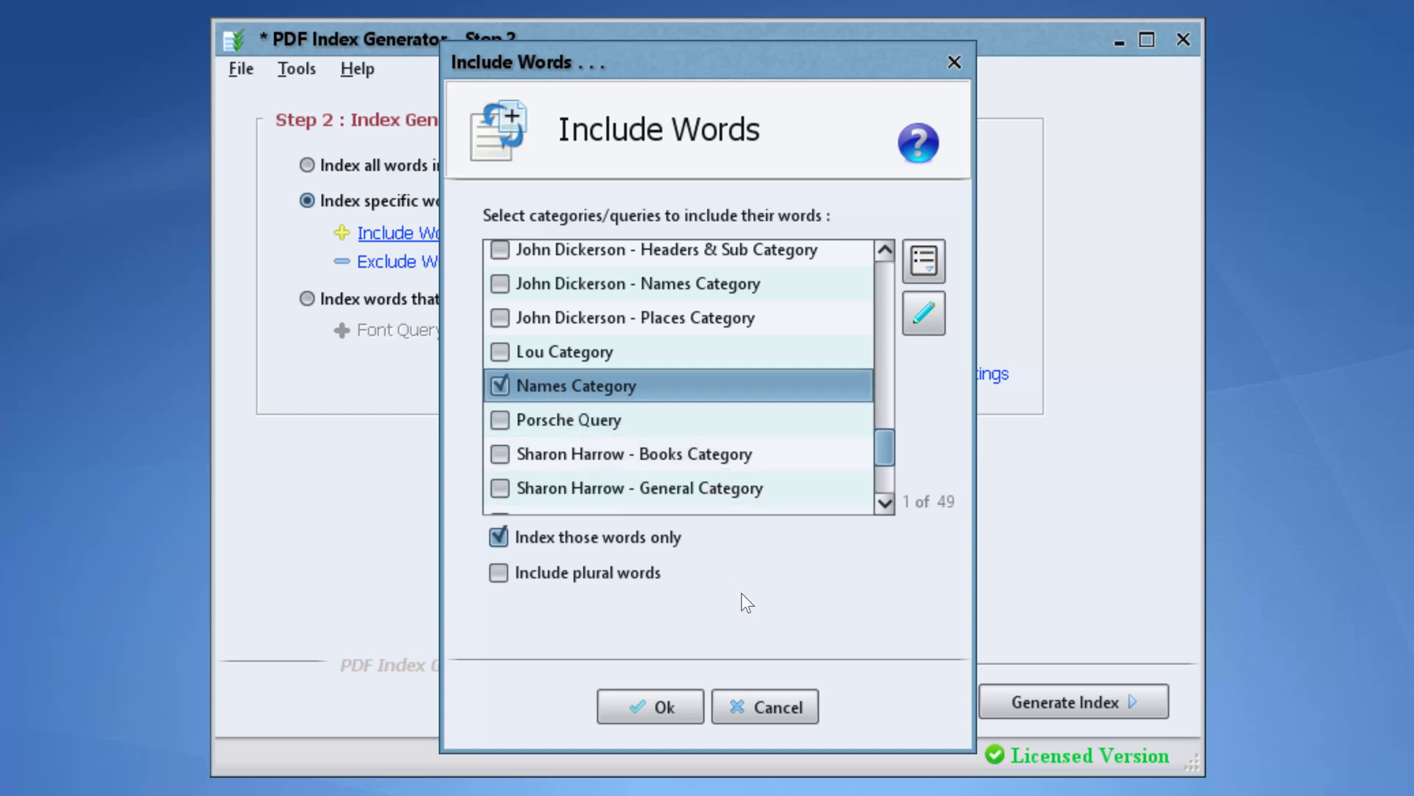
click(638, 709)
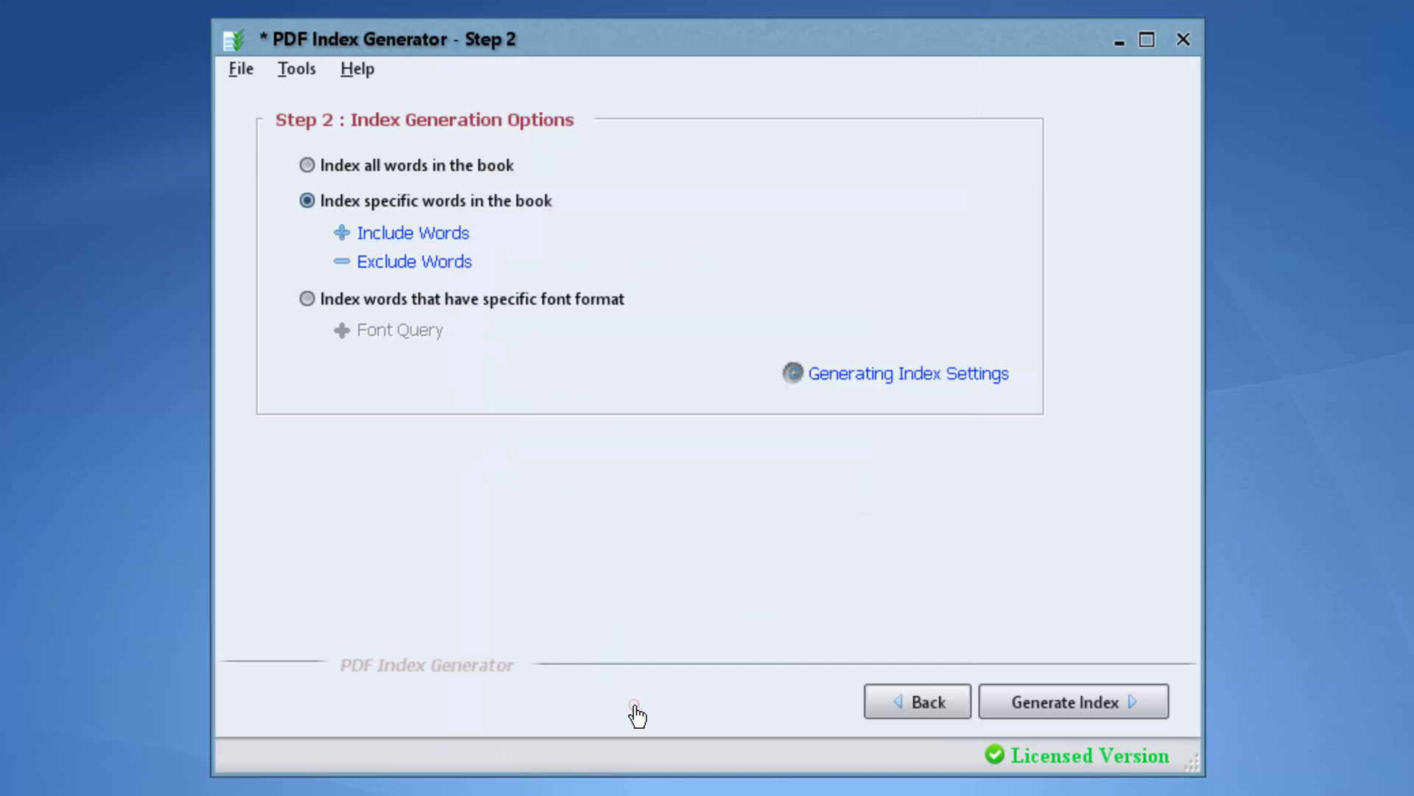
click(1069, 704)
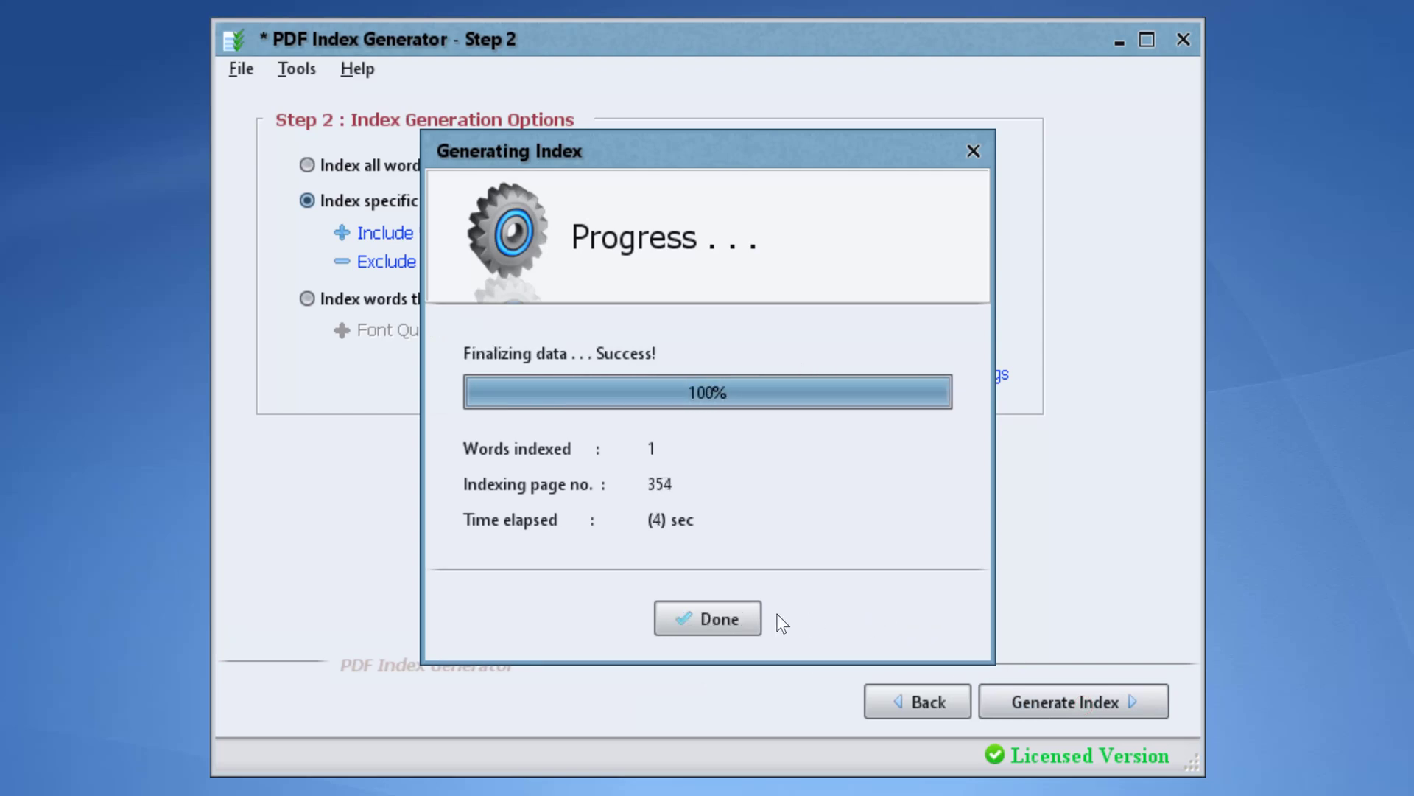
View the results, zoom the table in three times, and widen the Word and Pages columns
click(755, 619)
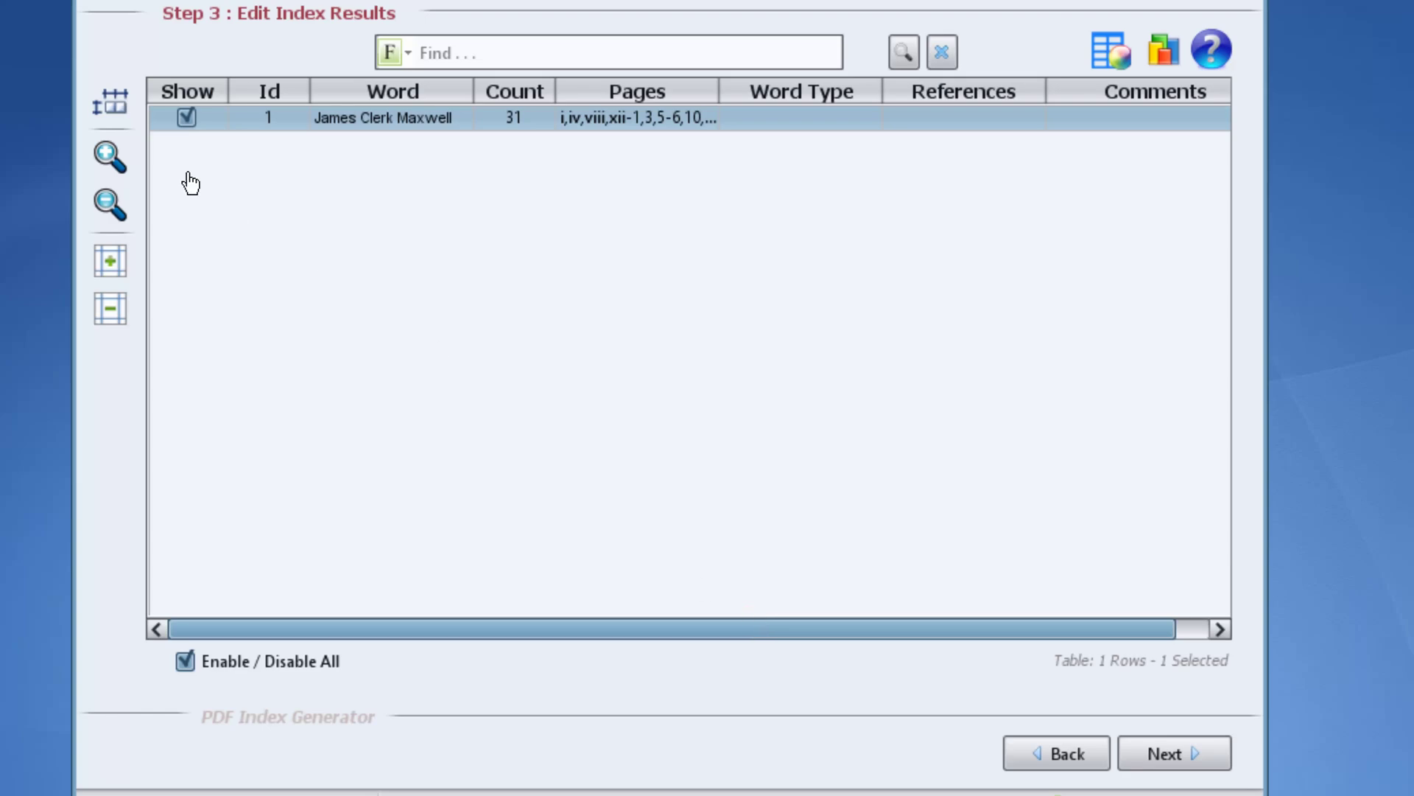
click(110, 156)
click(111, 157)
click(110, 156)
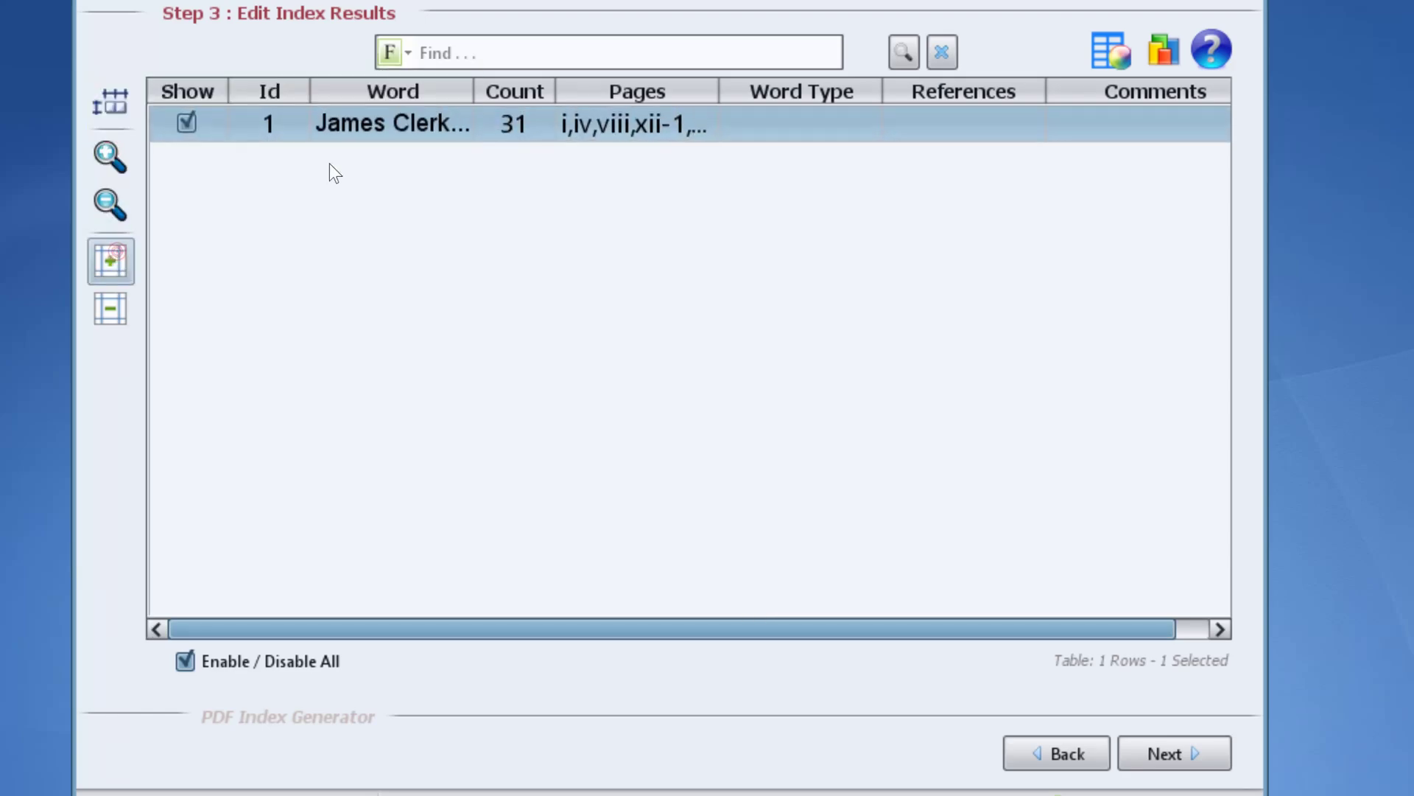
double_click(473, 90)
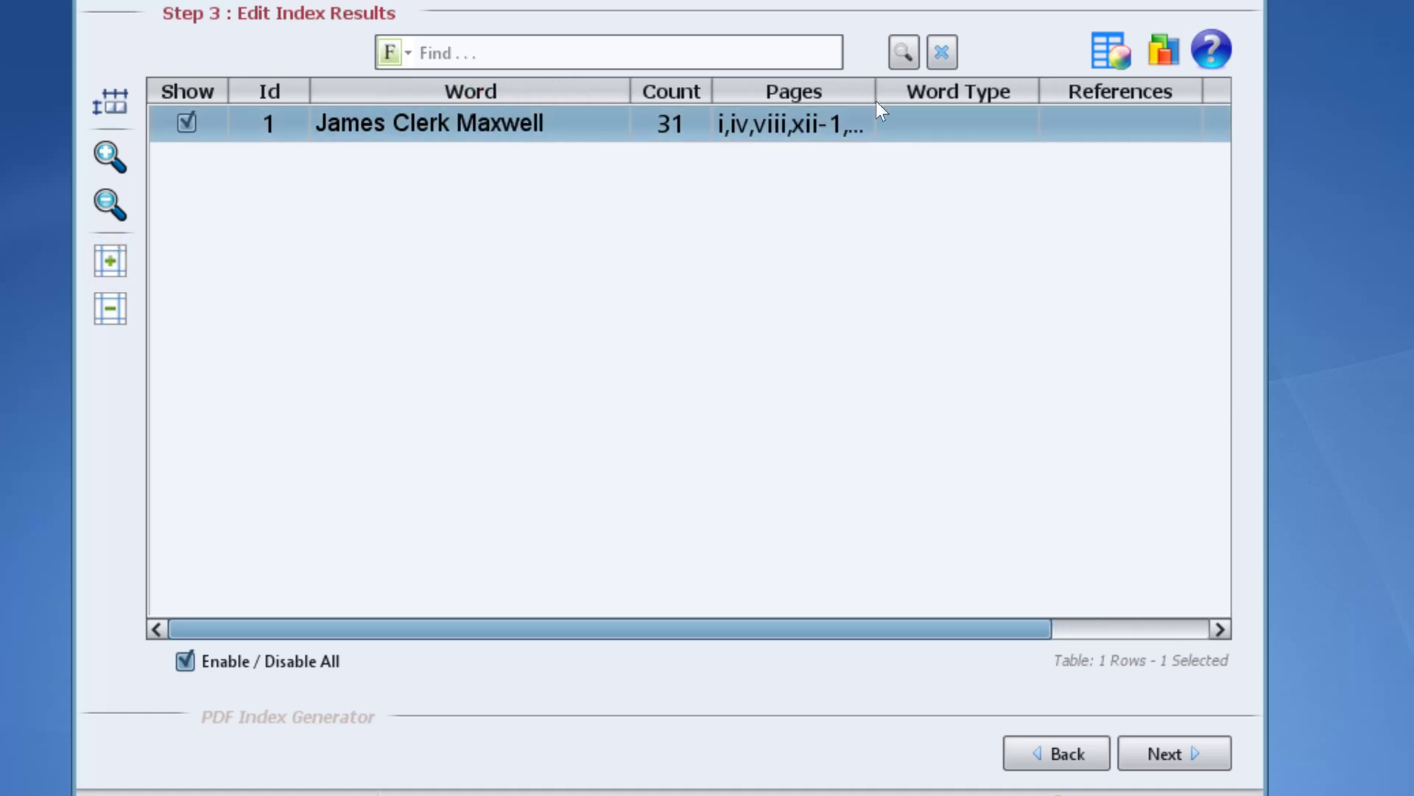
drag(877, 96, 1167, 97)
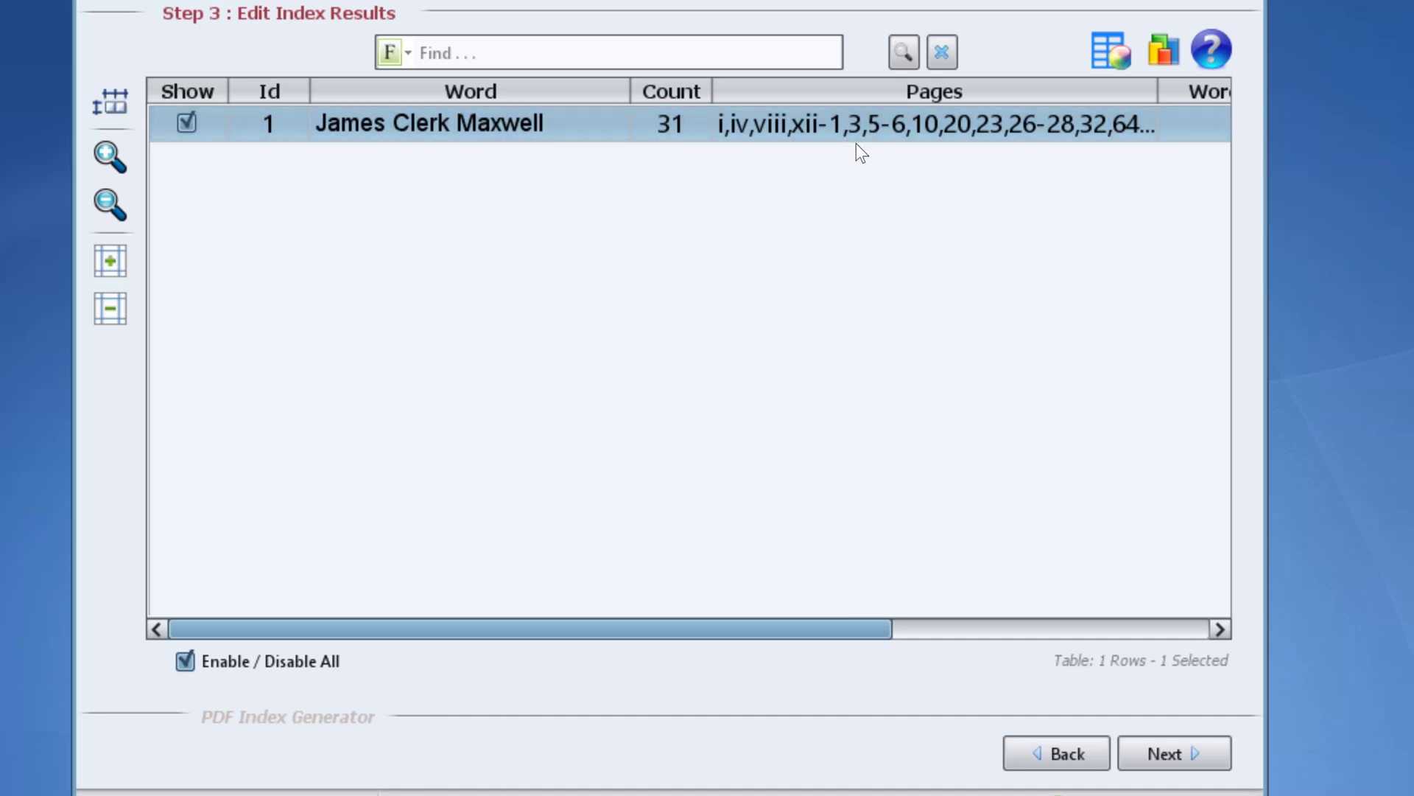
Return to Step 2, Index Generation Options, and open the Include words settings page
click(1033, 751)
click(651, 450)
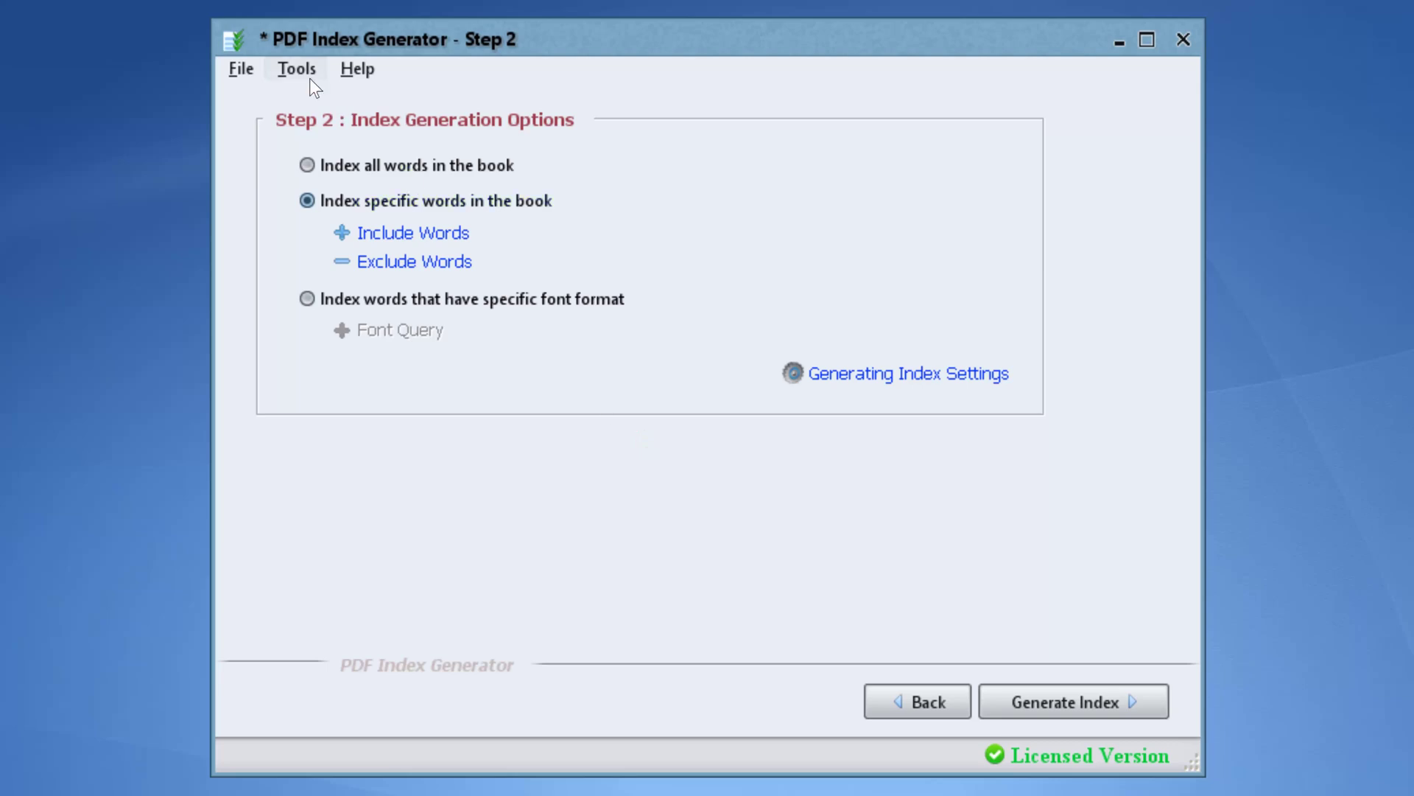
click(300, 70)
click(316, 142)
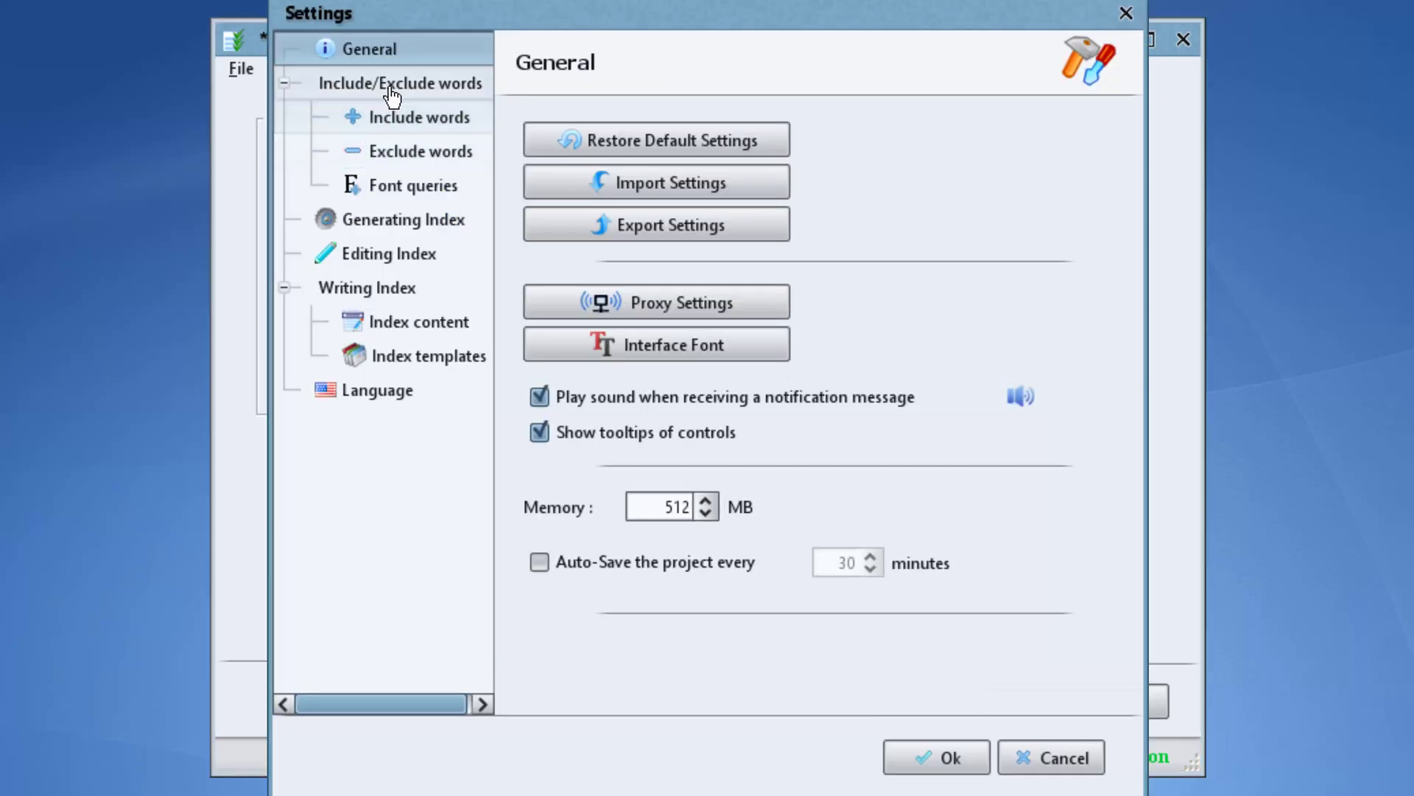
click(404, 118)
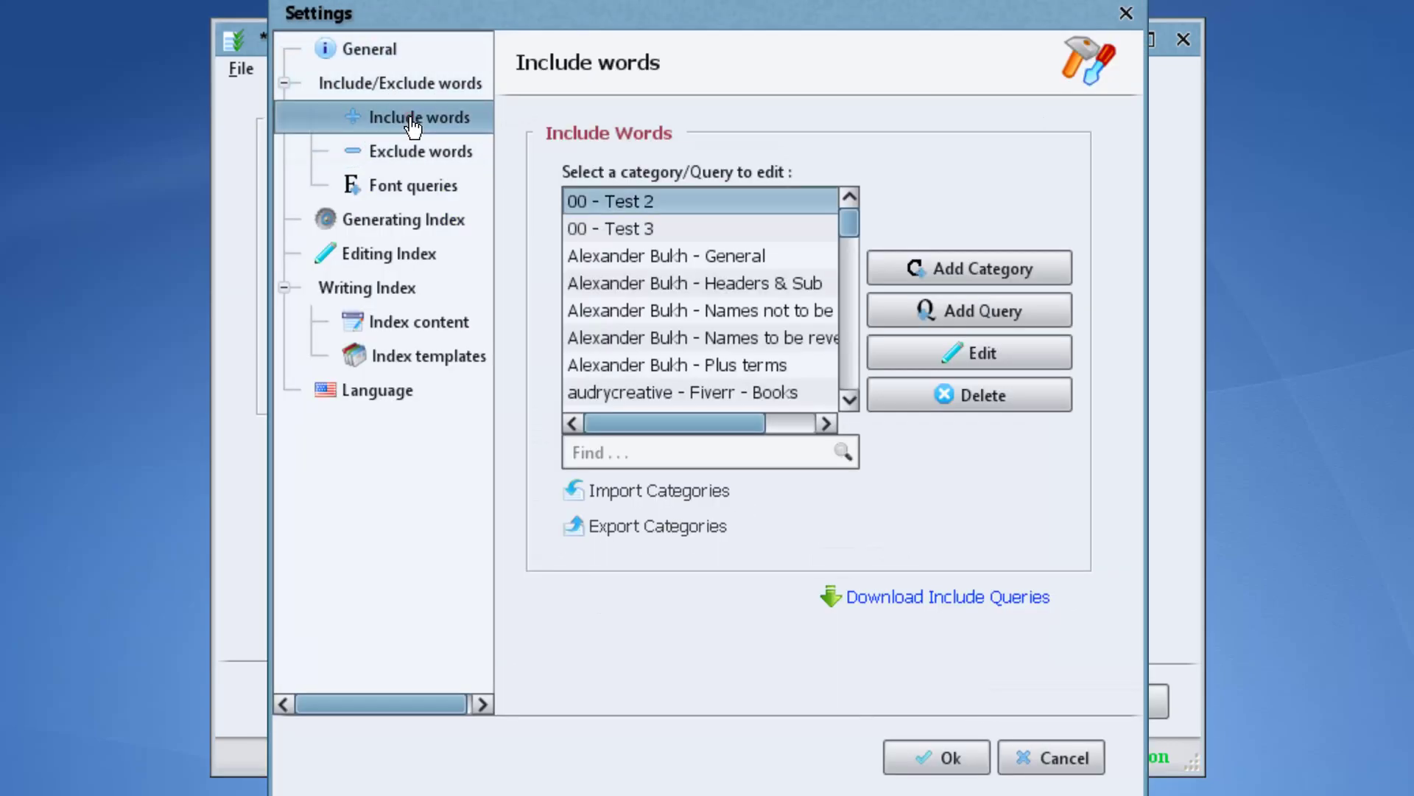
Open Names Category for editing and select its 'James Clerk Maxwell' keyword
drag(837, 235, 860, 360)
click(679, 286)
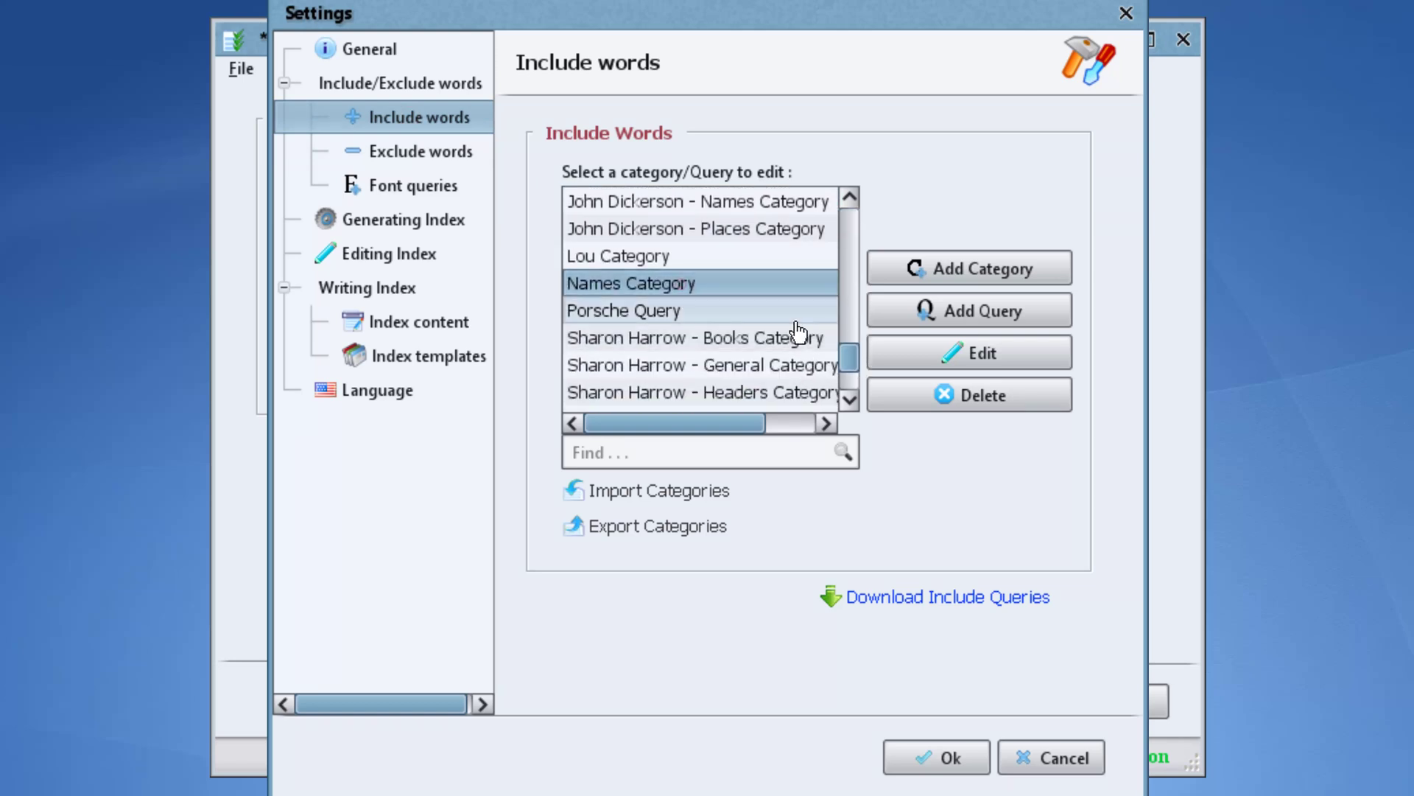
click(917, 361)
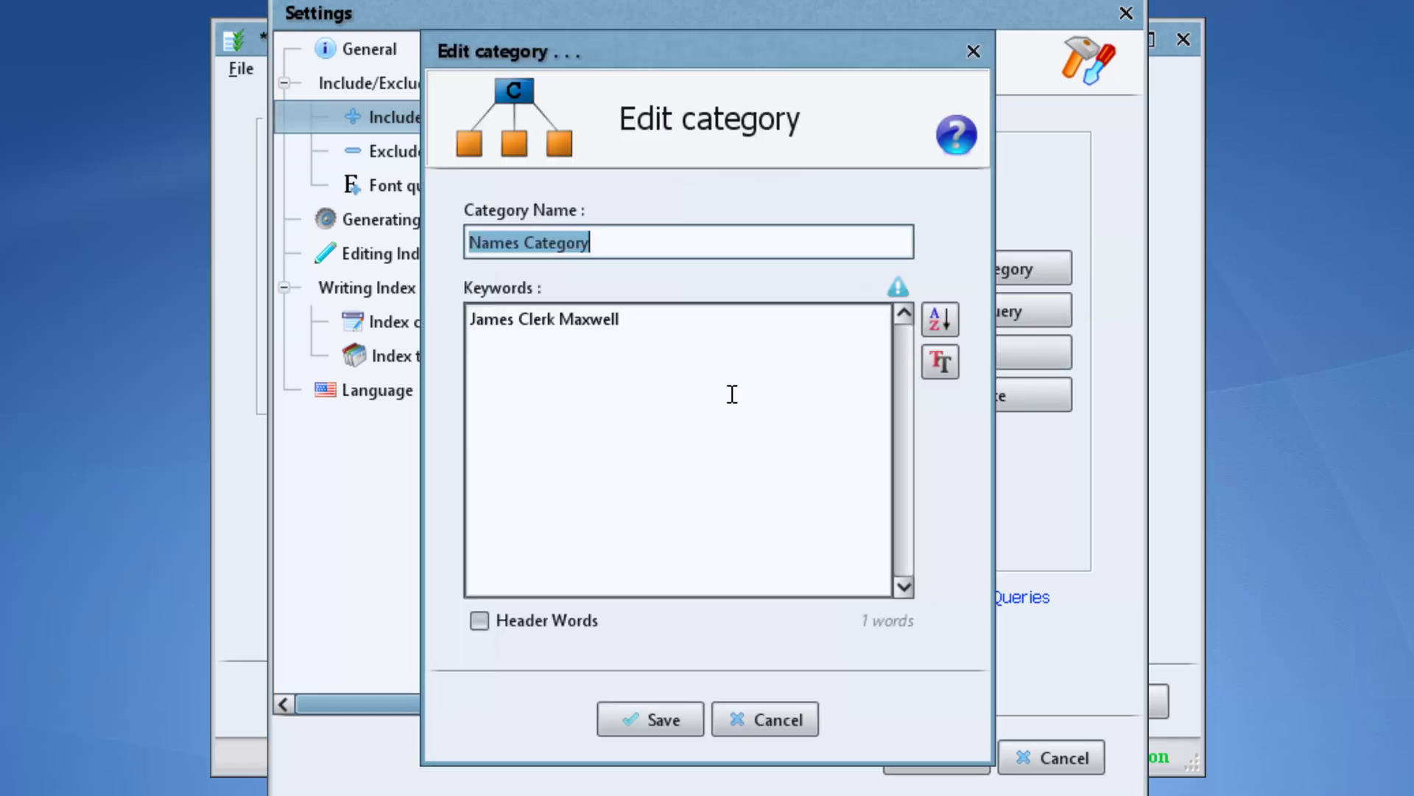
click(679, 333)
drag(691, 329, 553, 375)
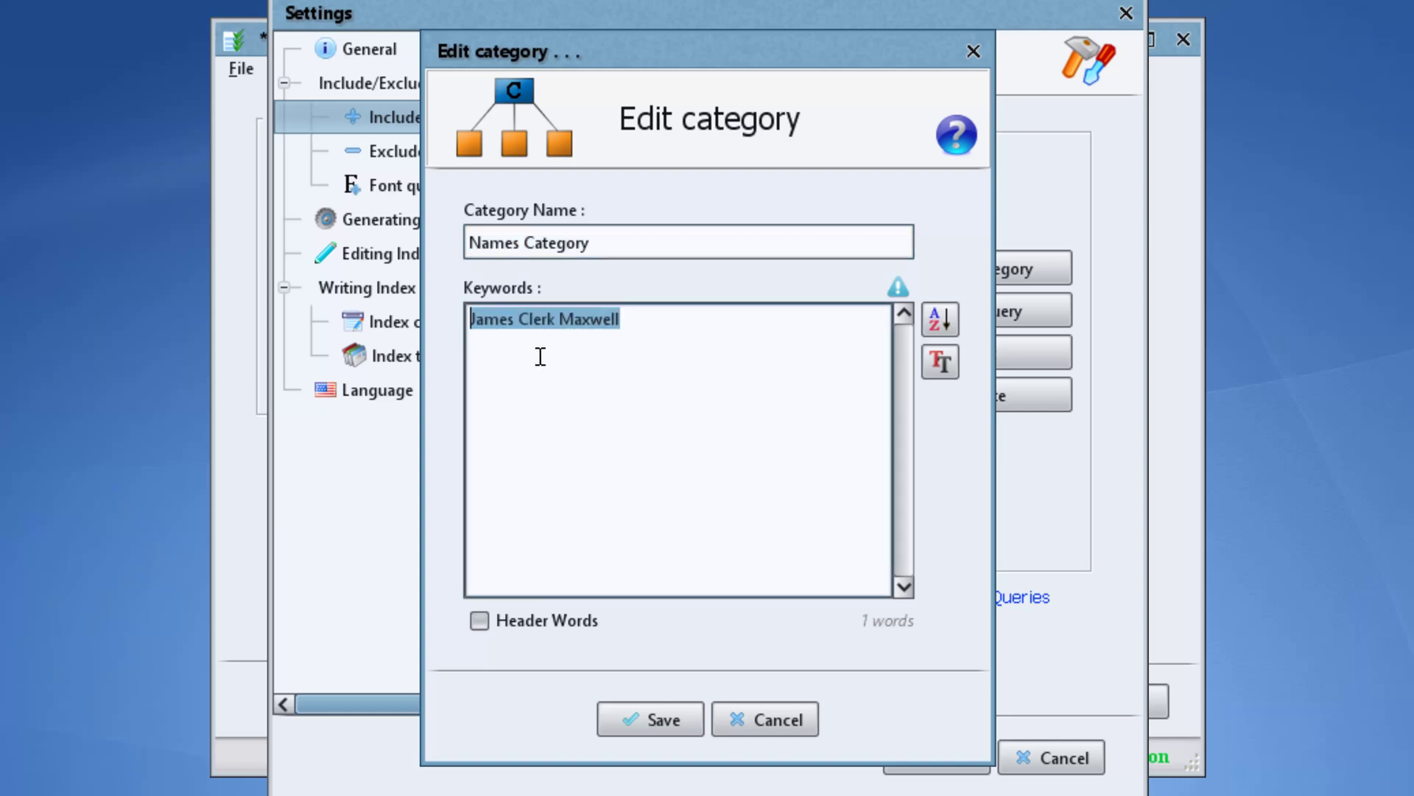
Open the Specify font format options for Names Category
click(947, 372)
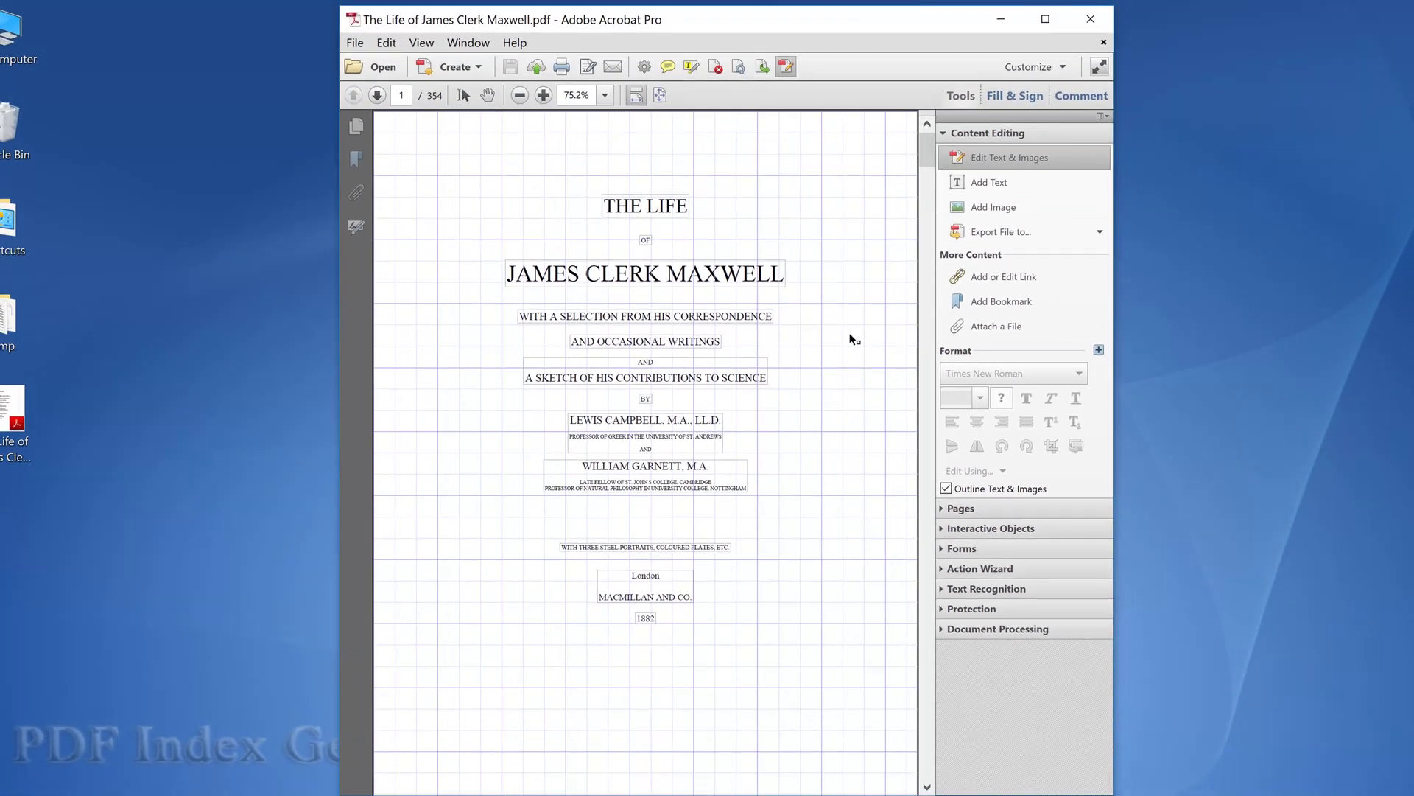
Go to page 15 of the book in Acrobat Pro
click(405, 95)
text(15)
key(Return)
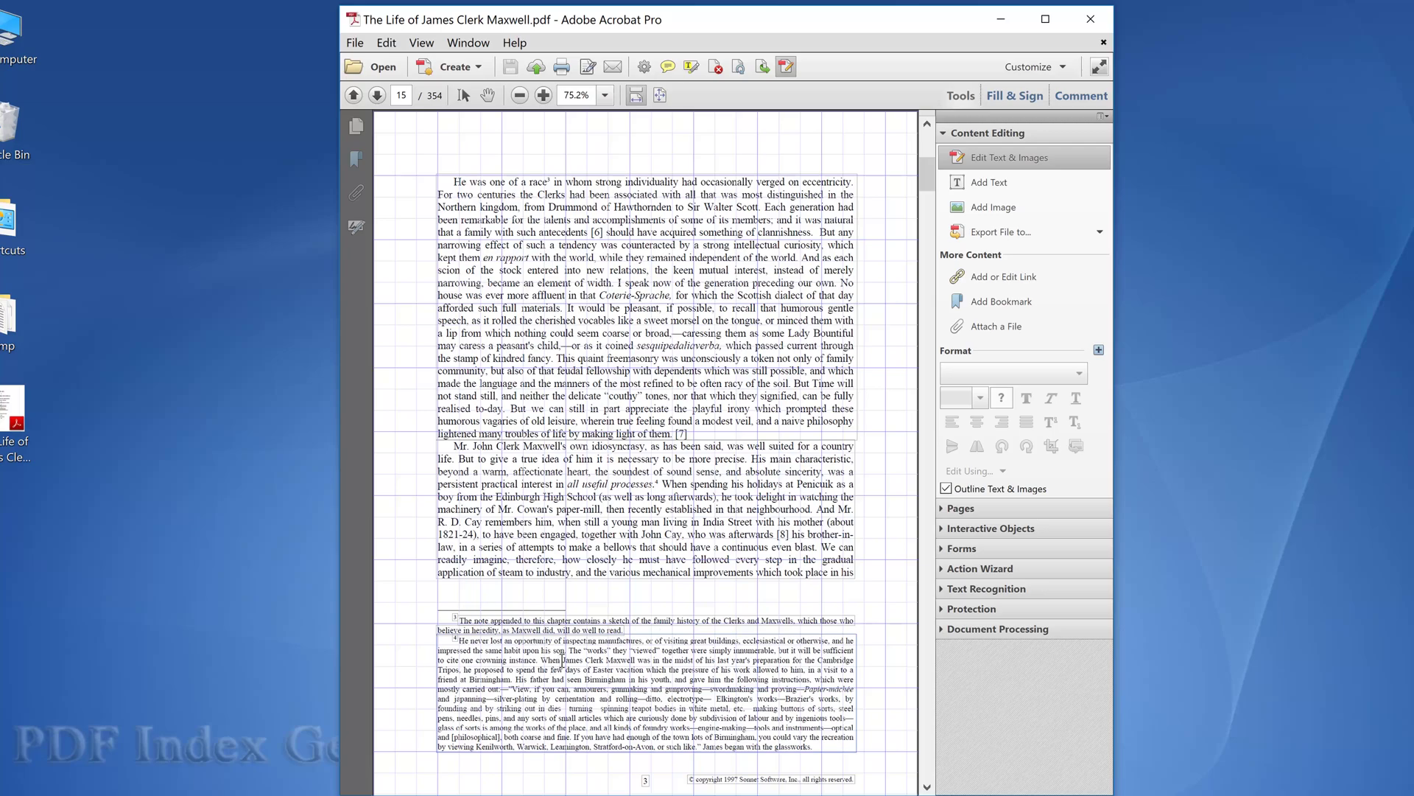
Compare font sizes: the footnote-4 name is 9.12 pt, the body text 12 pt Times New Roman
drag(563, 661, 635, 660)
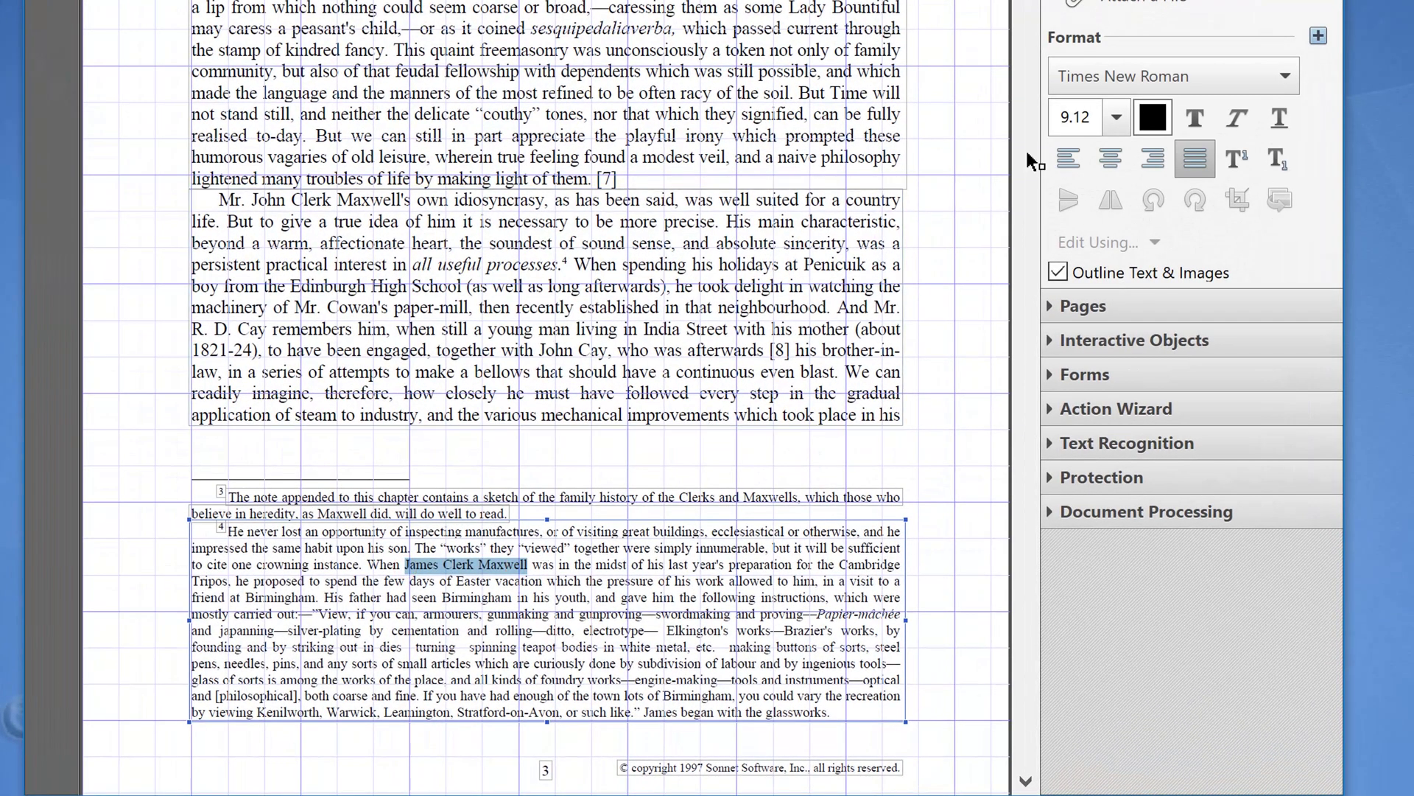
click(1077, 125)
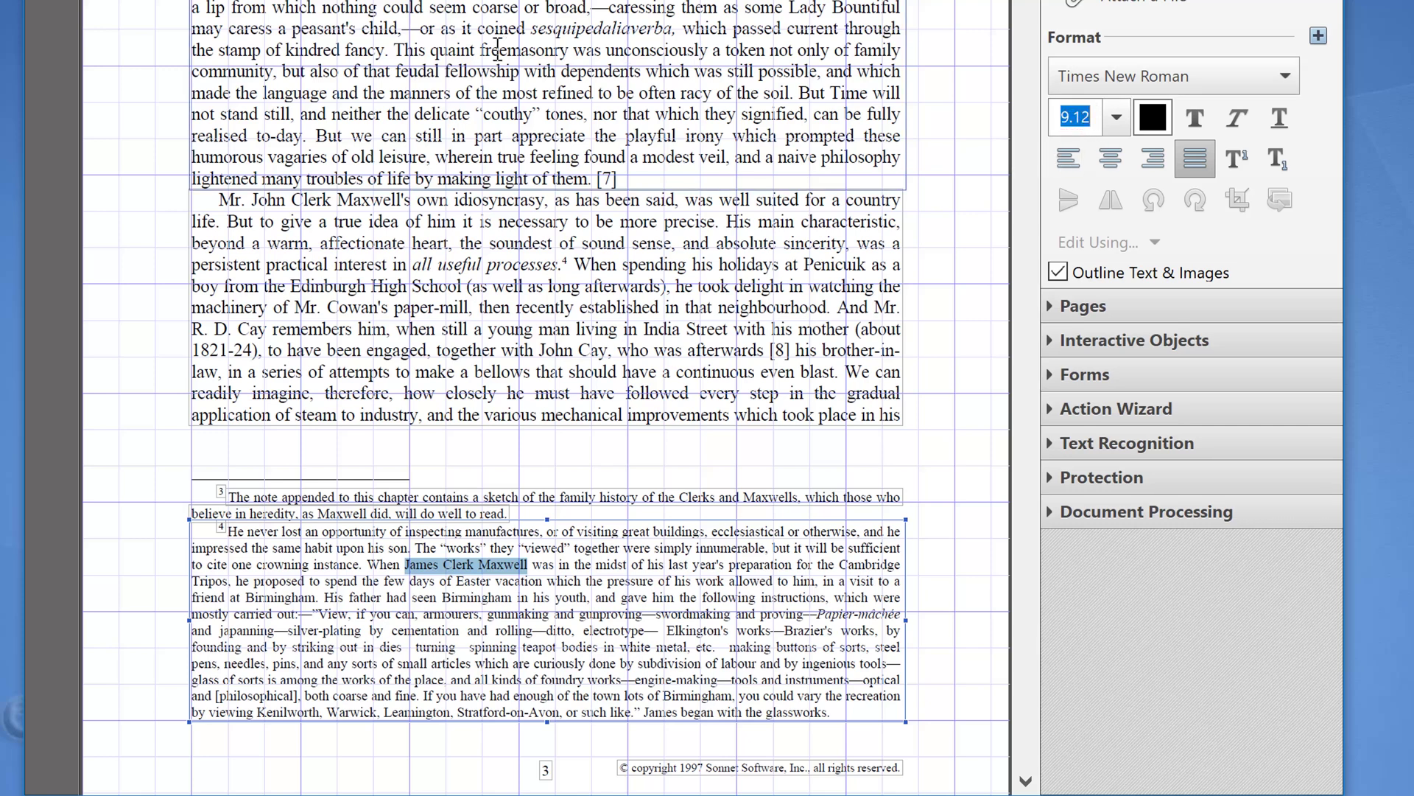
drag(448, 50, 647, 136)
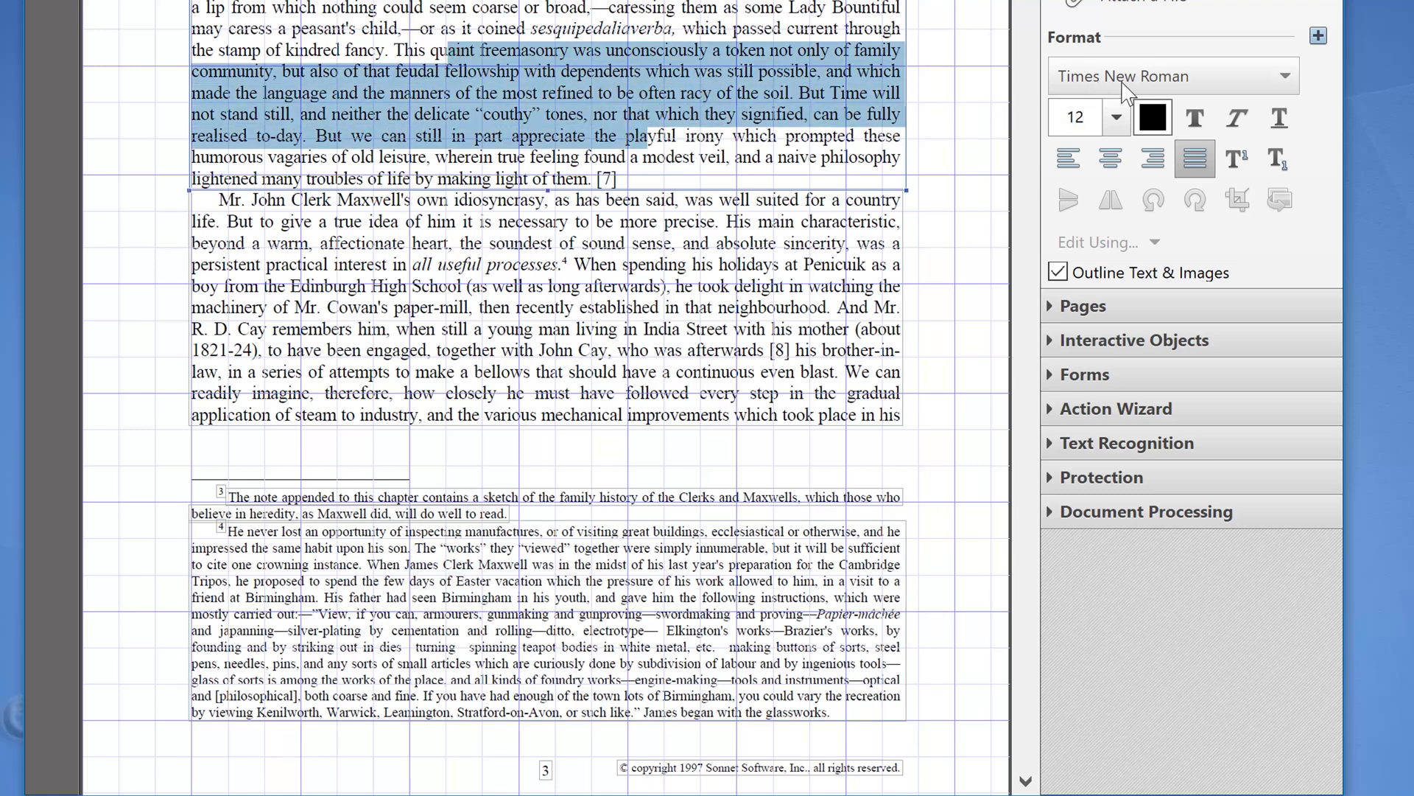
click(1074, 116)
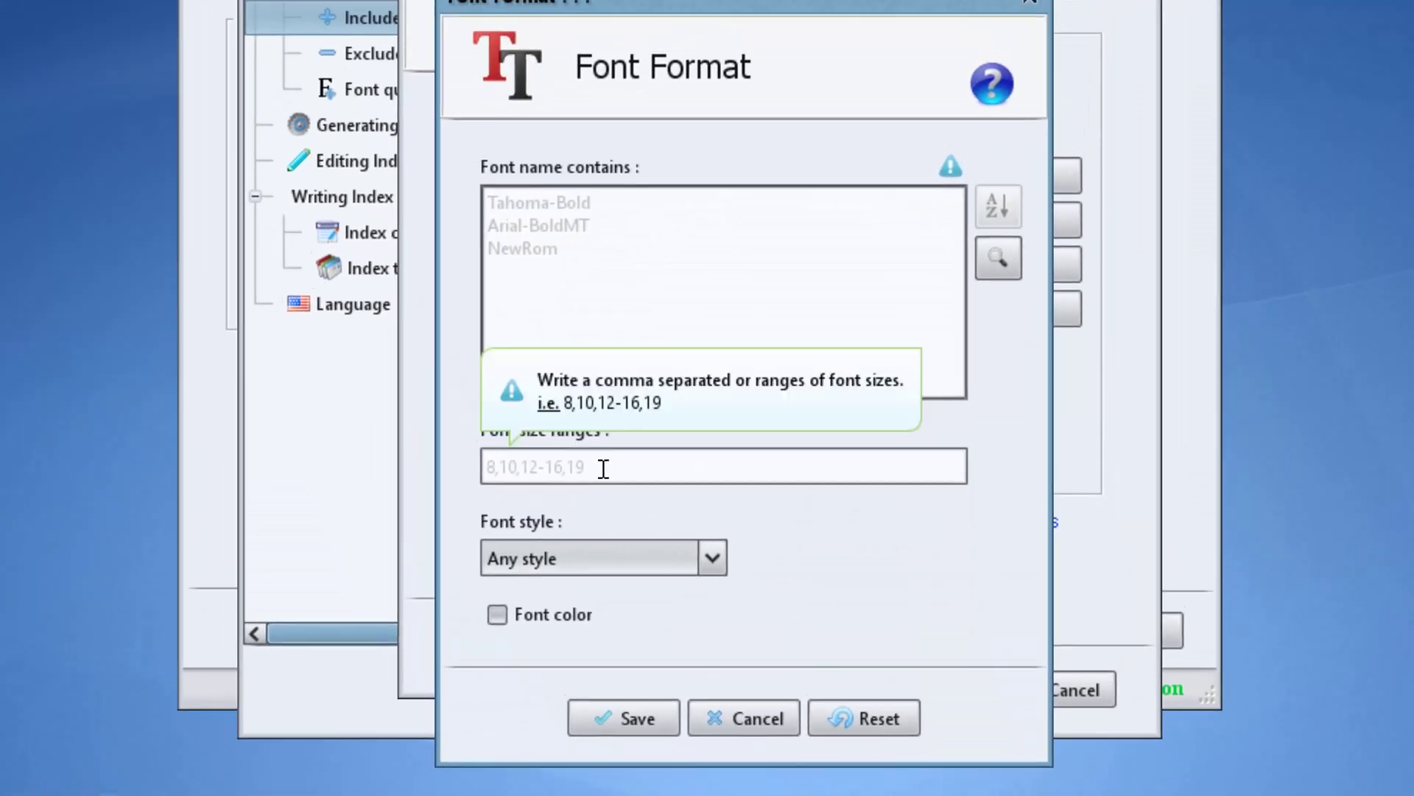
Set Names Category's font size range to 10-50, save the range and the category, and confirm Settings
click(615, 499)
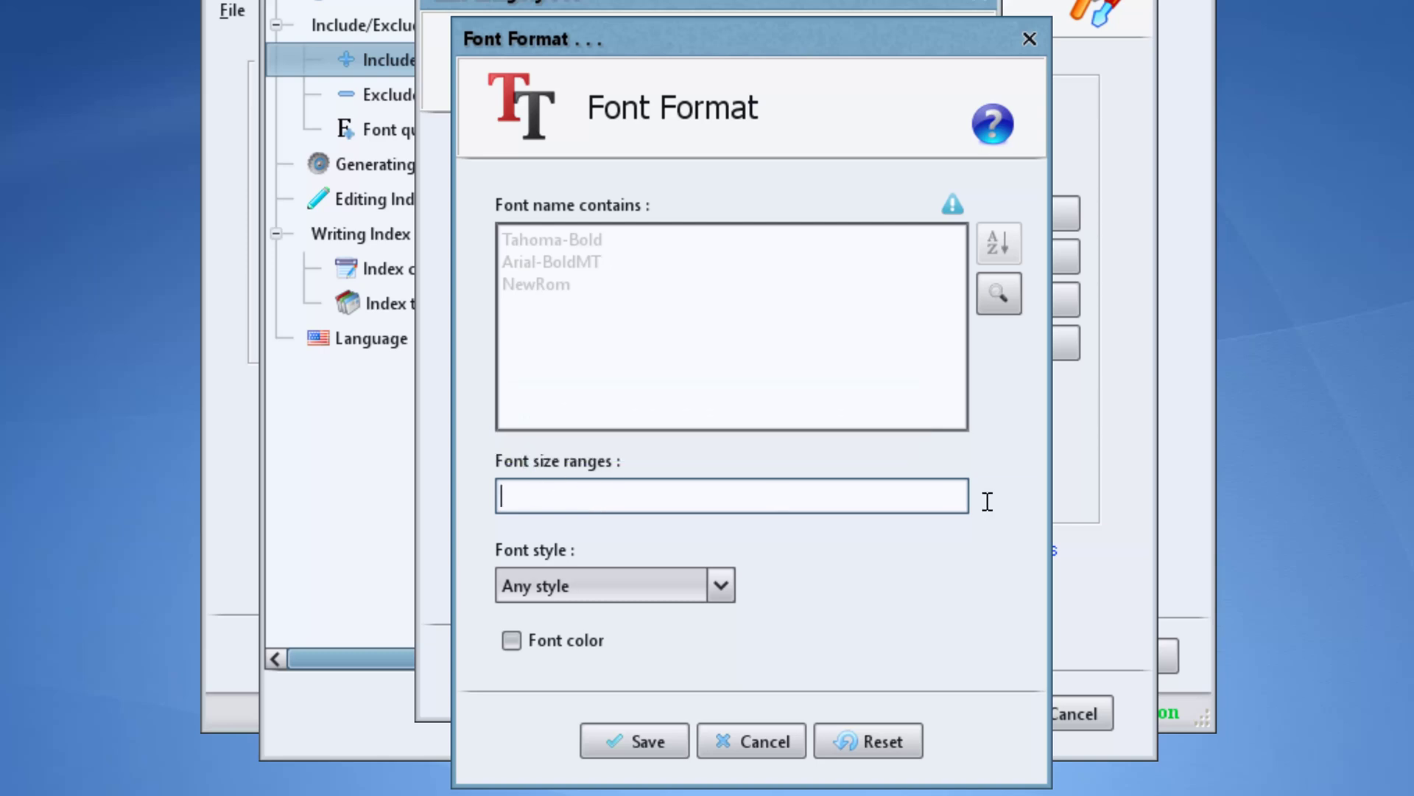
text(10-50)
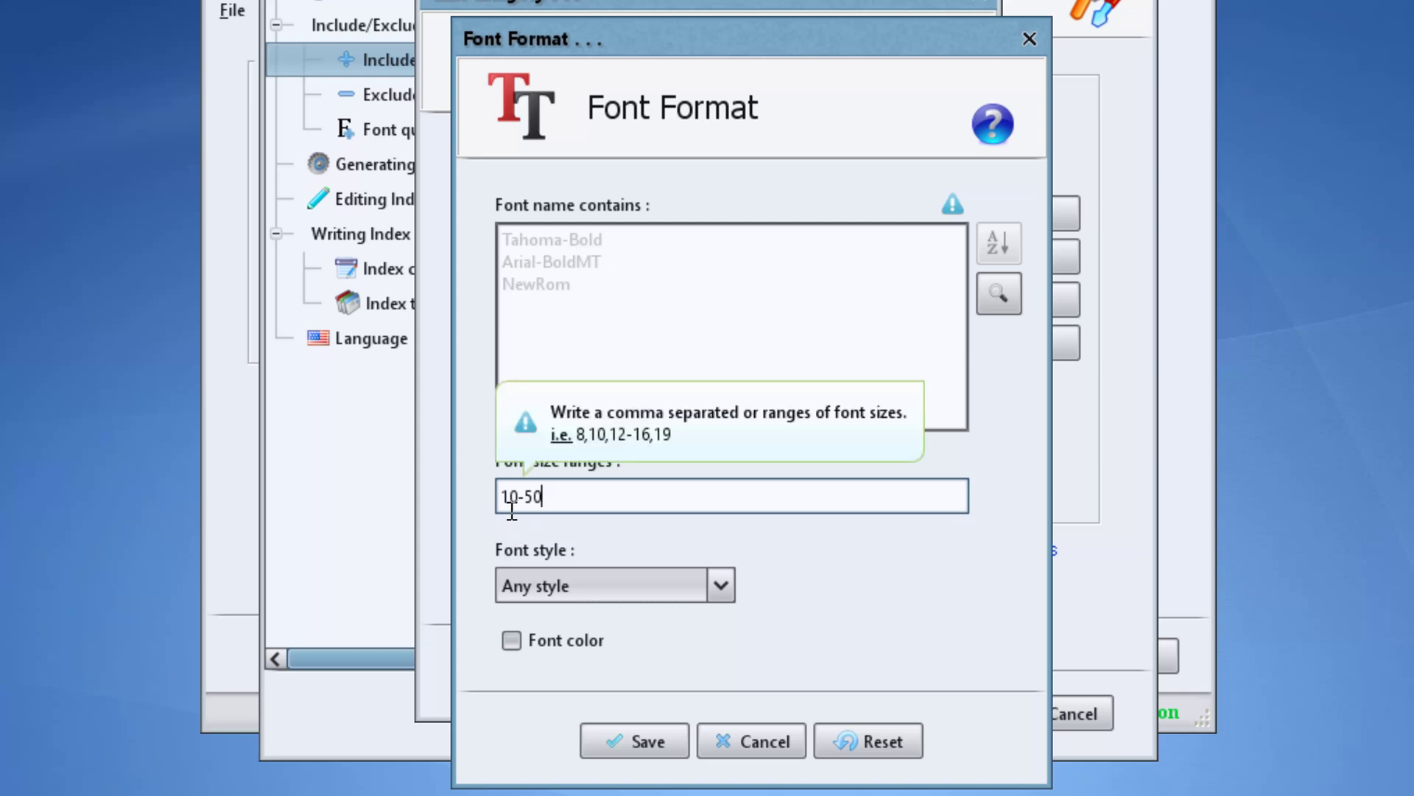
click(646, 740)
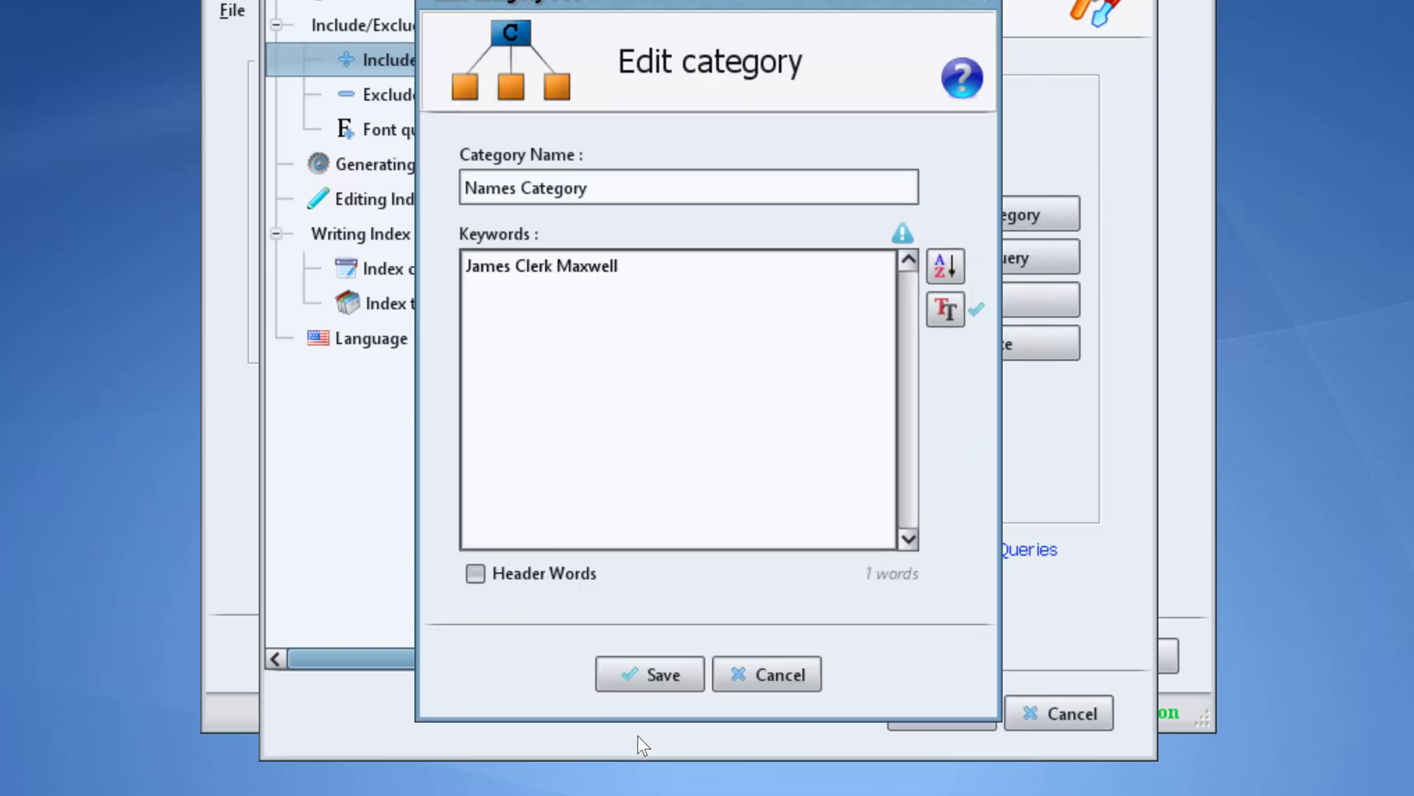
click(643, 676)
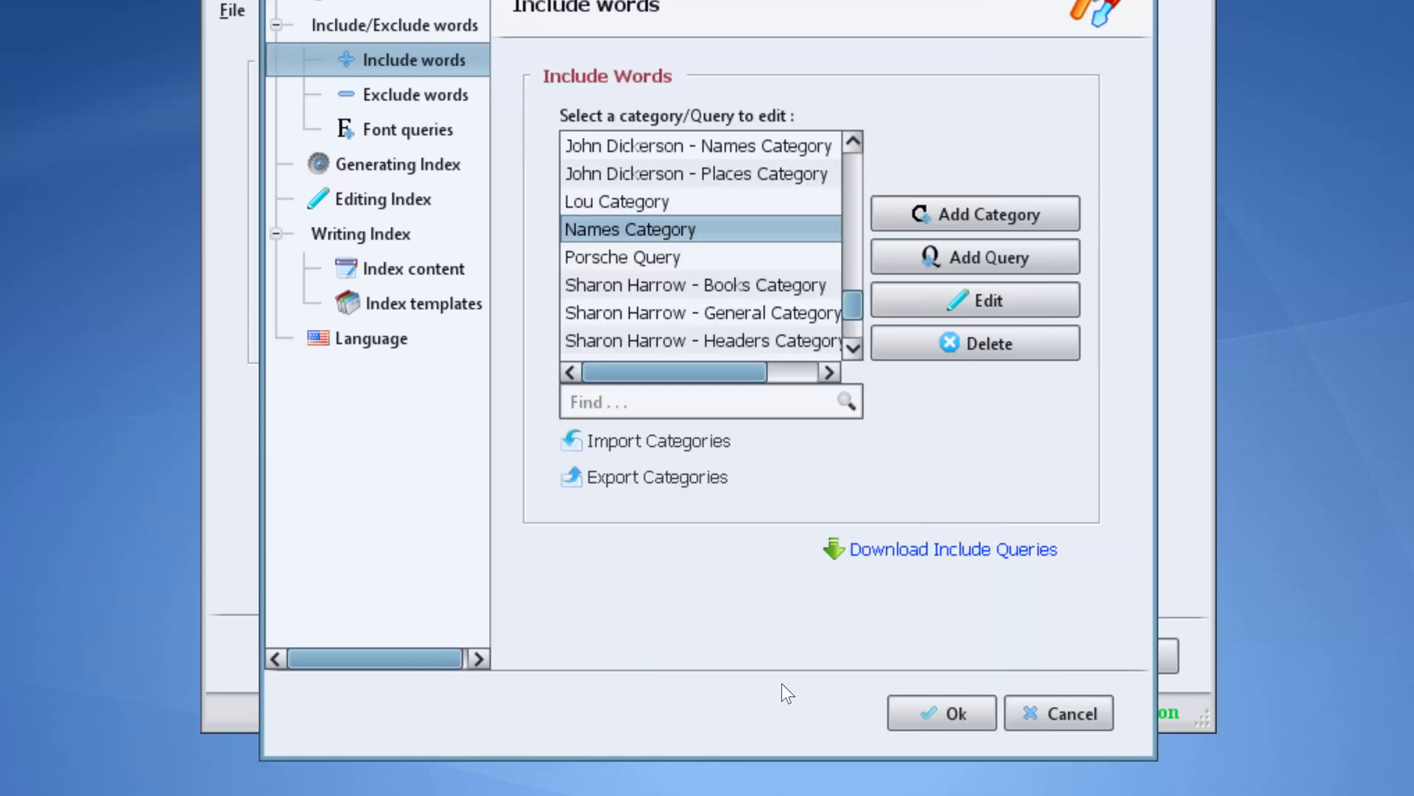
click(932, 713)
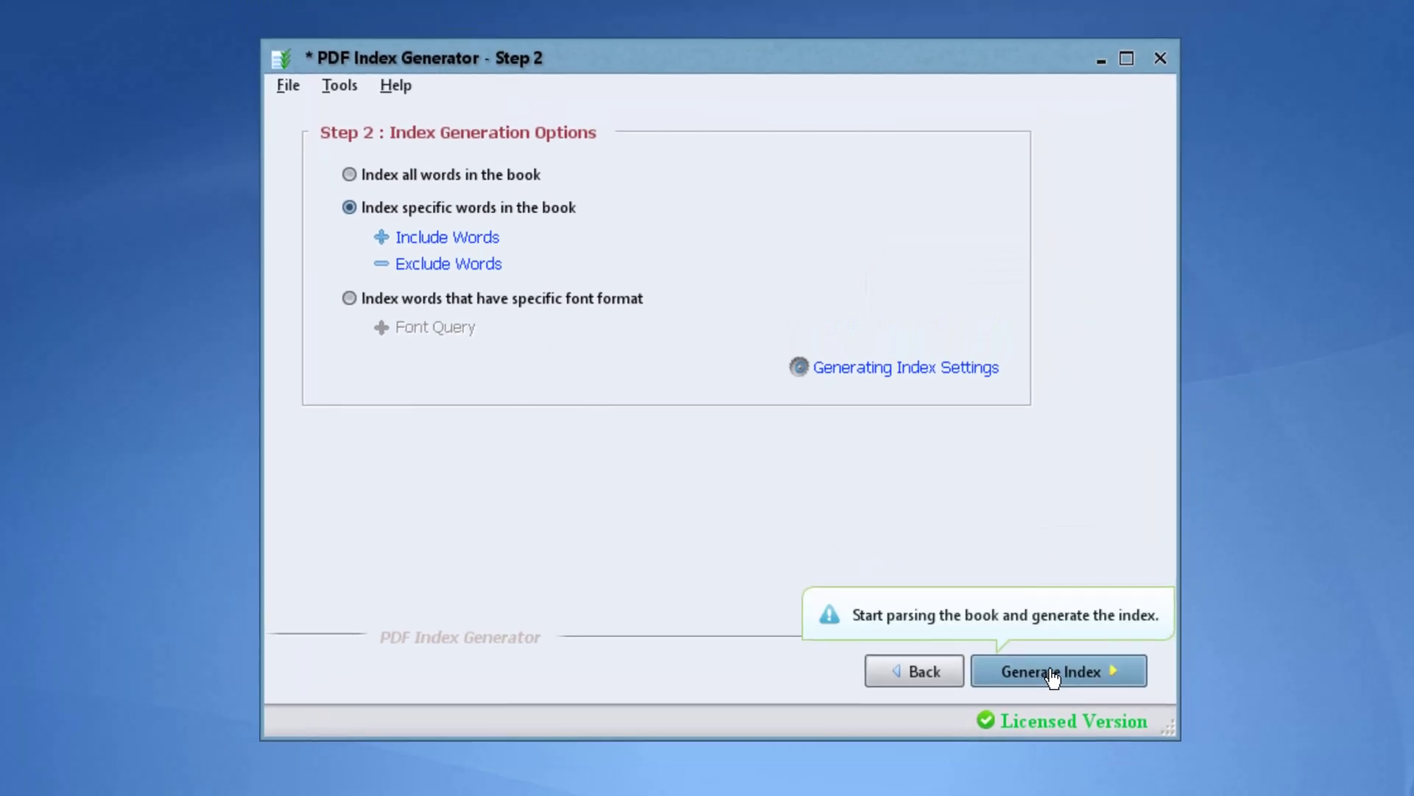
Regenerate the index, add row padding, and widen Word and Pages columns to show the 27 occurrences
click(1053, 671)
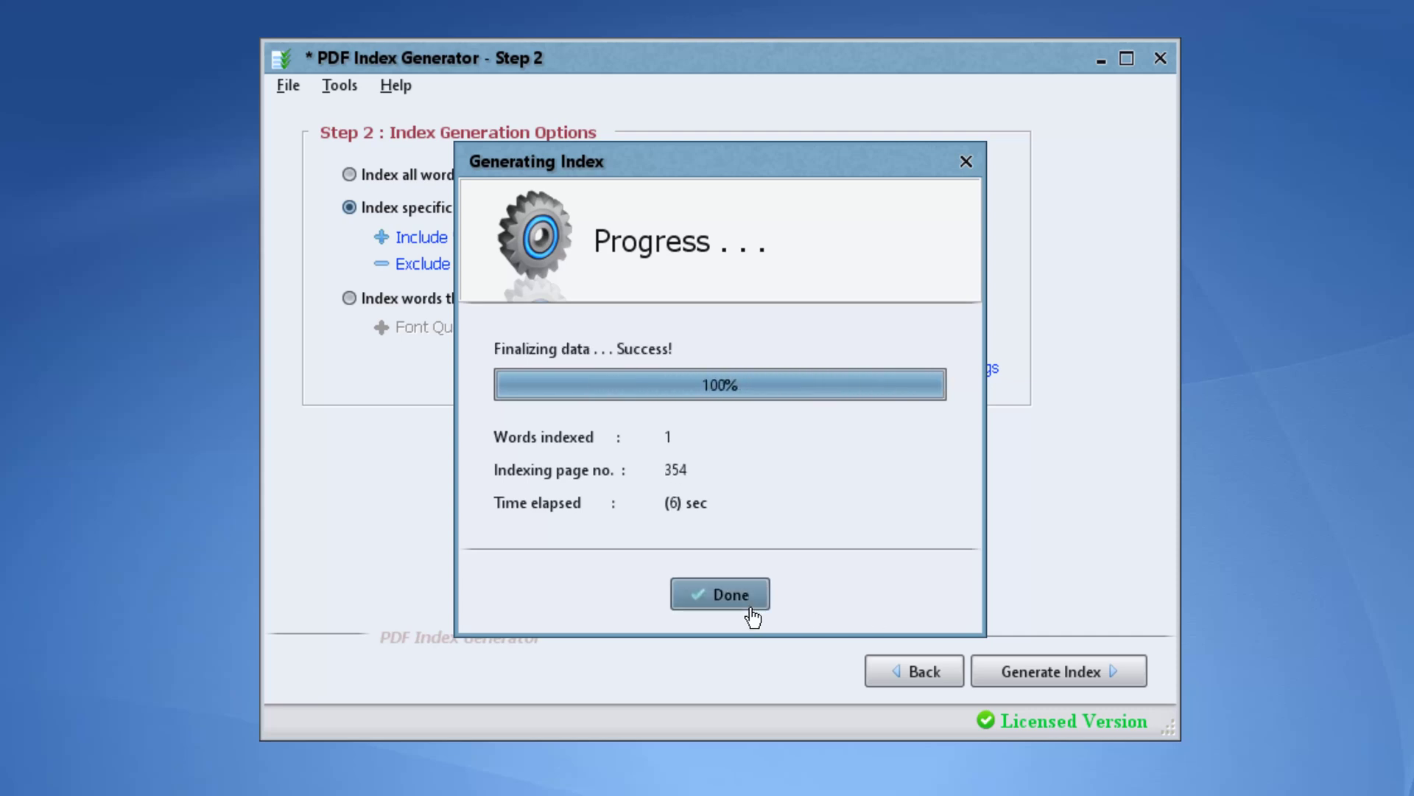
click(750, 607)
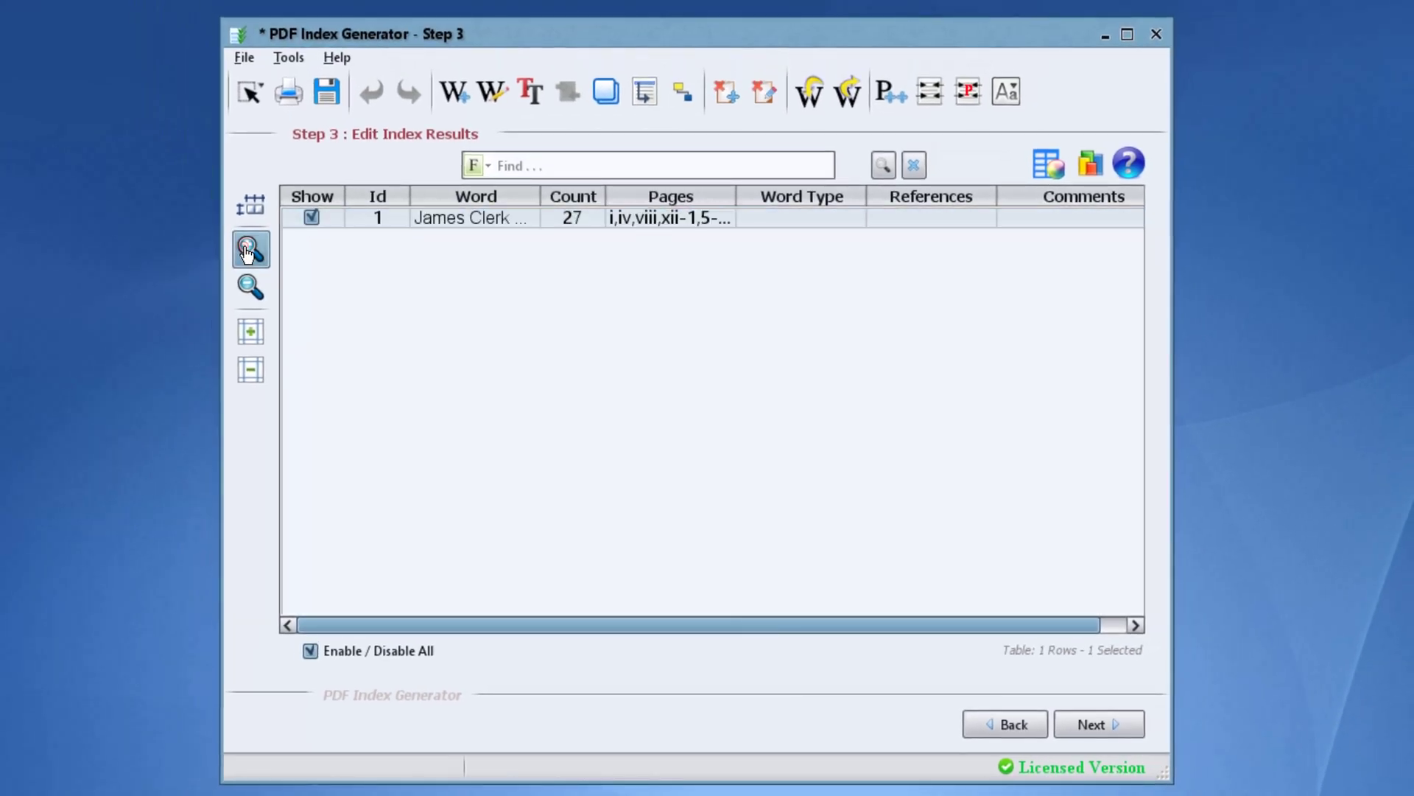
click(247, 252)
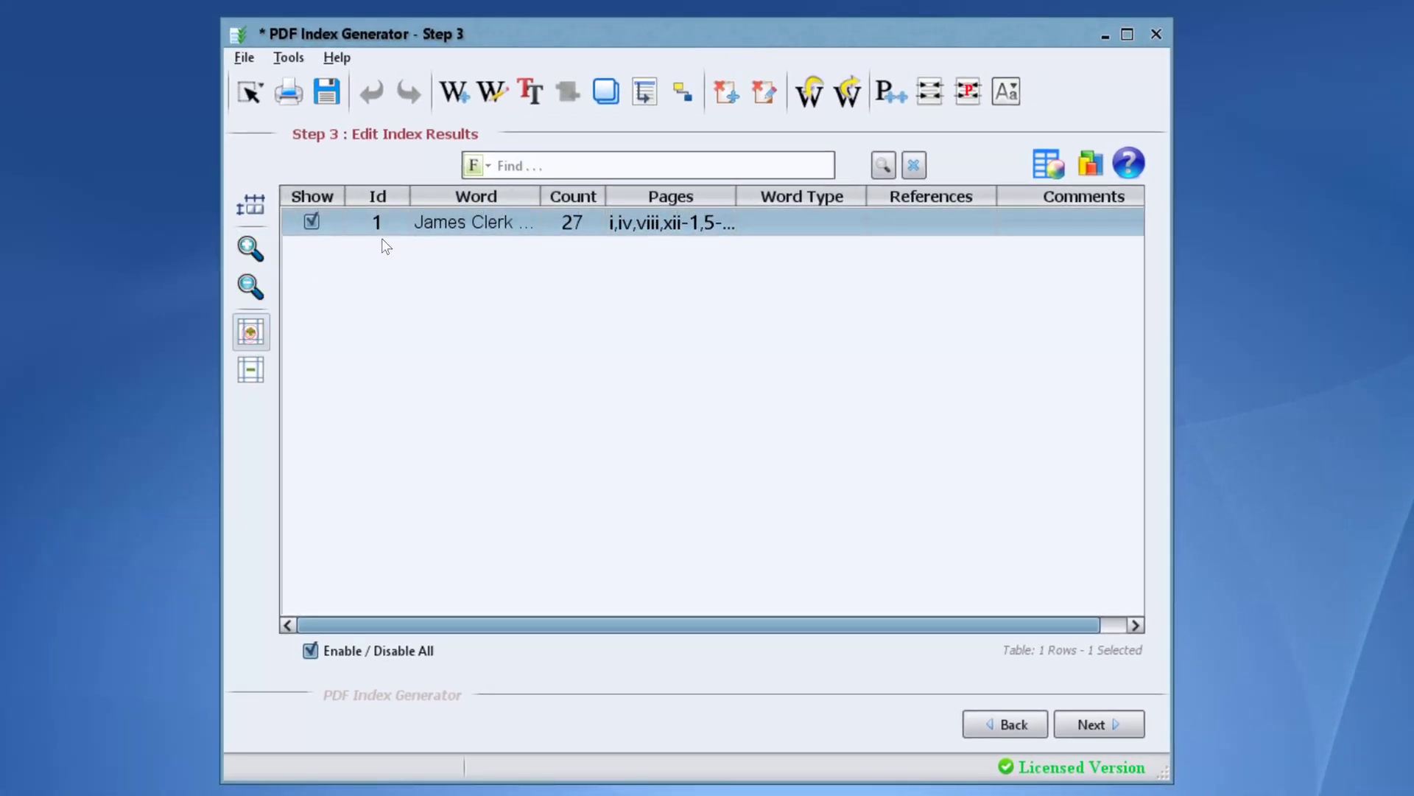
drag(539, 197, 632, 197)
drag(827, 199, 1097, 197)
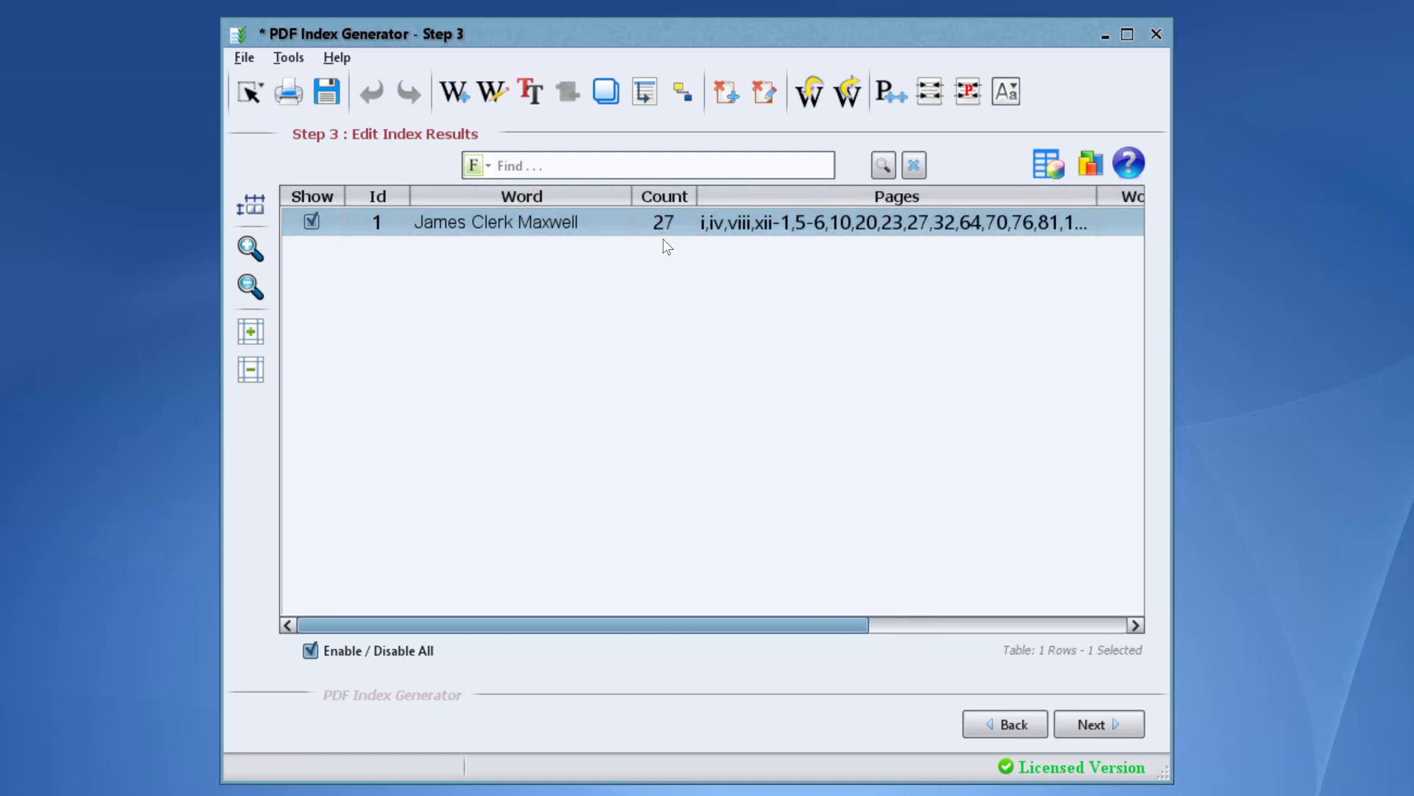